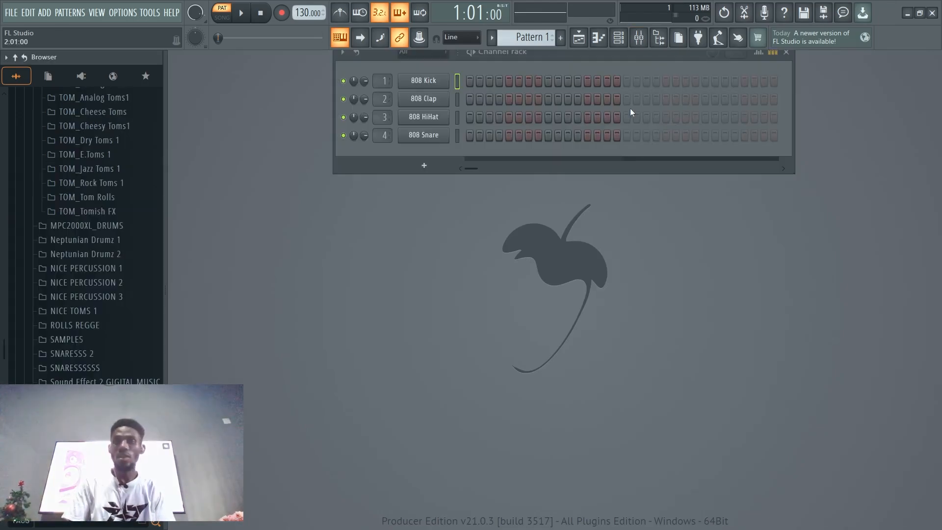
Hide the channel rack and show the mixer.
click(642, 38)
click(643, 38)
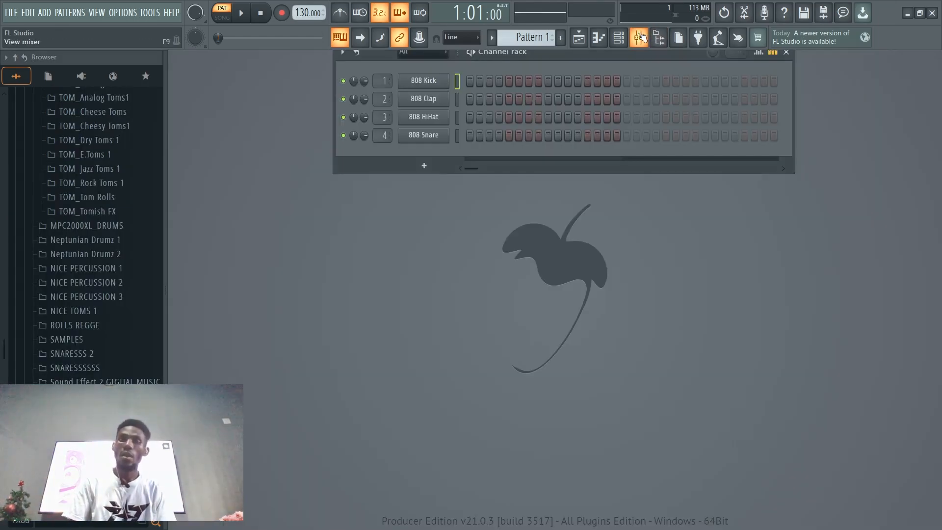
drag(632, 57, 601, 101)
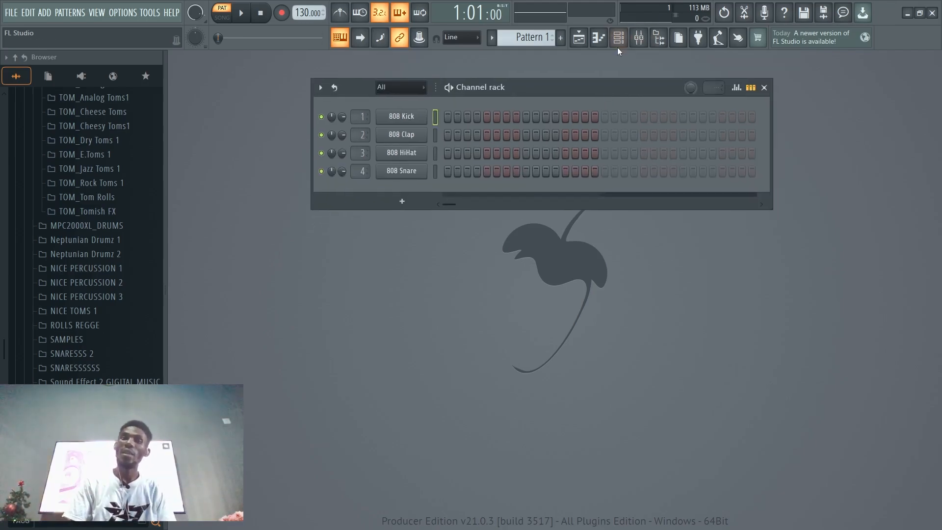
click(639, 40)
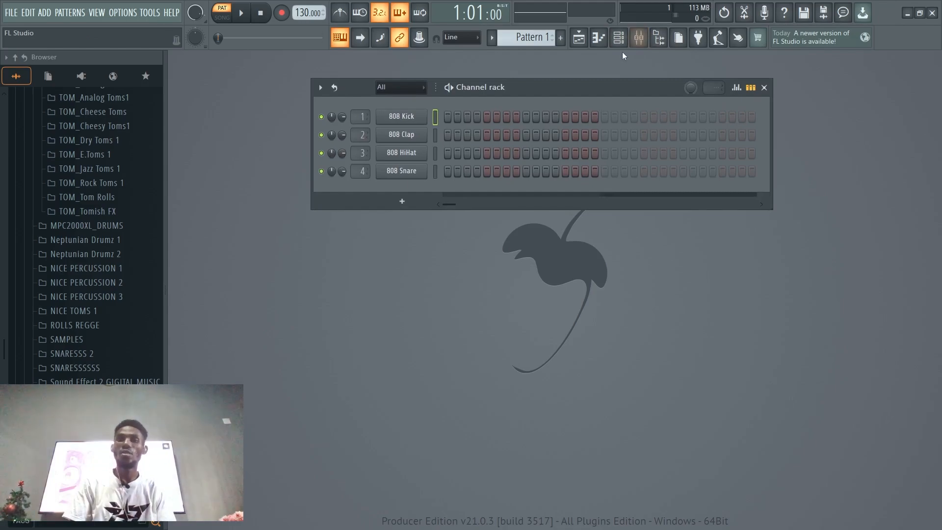
click(623, 41)
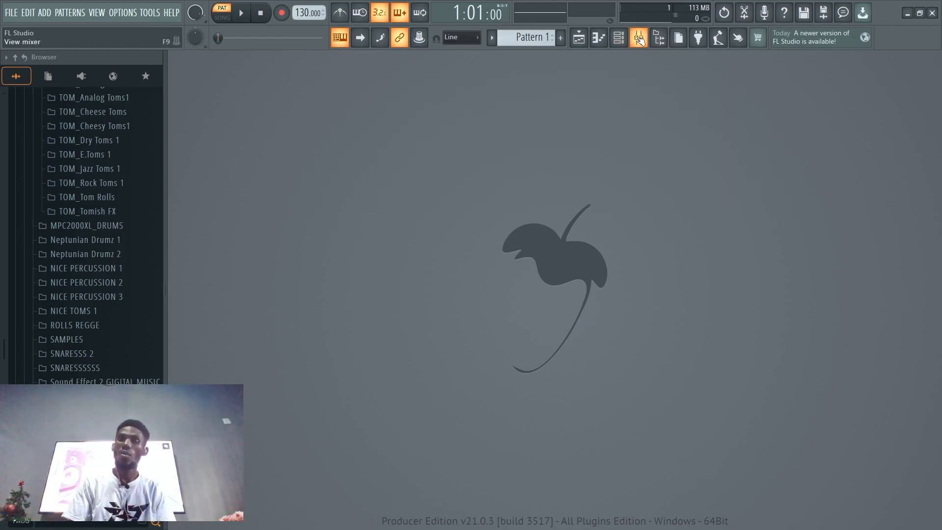
click(638, 40)
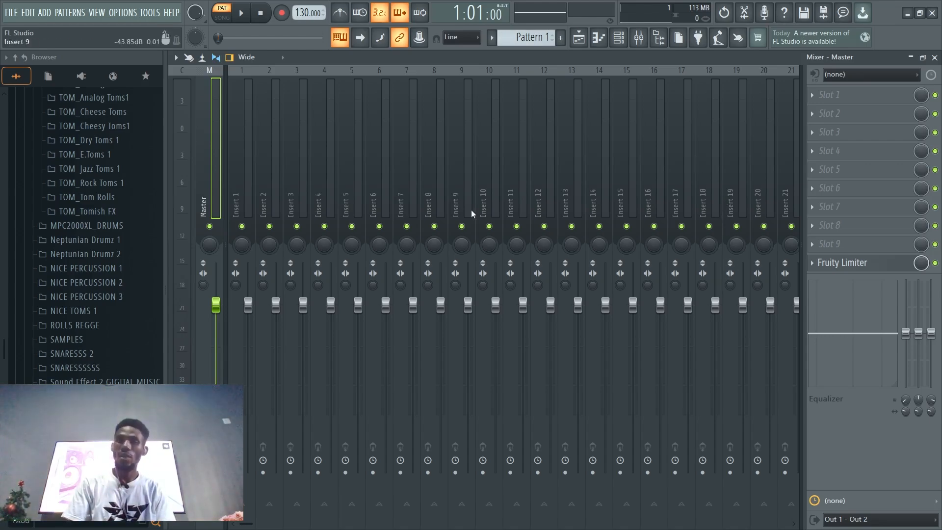
Rename mixer track Insert 10 as "Lead Vocal".
click(486, 156)
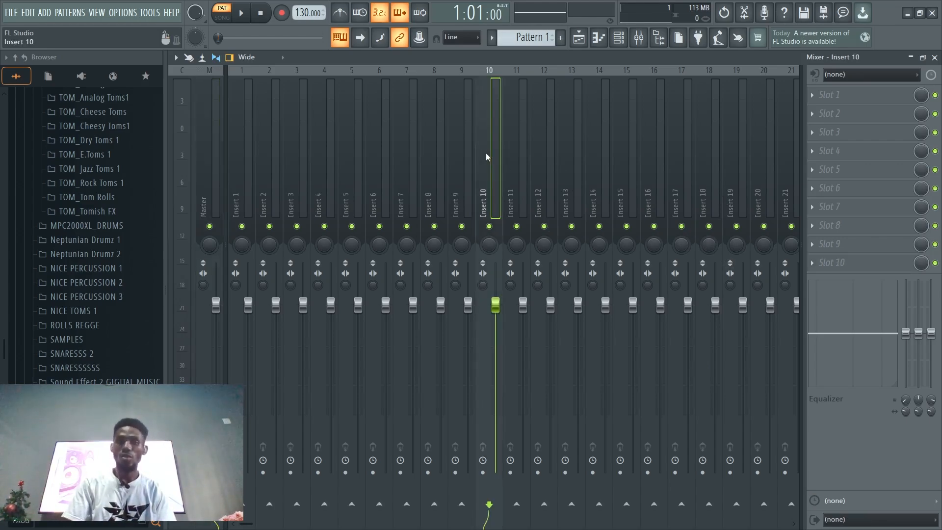
right_click(485, 156)
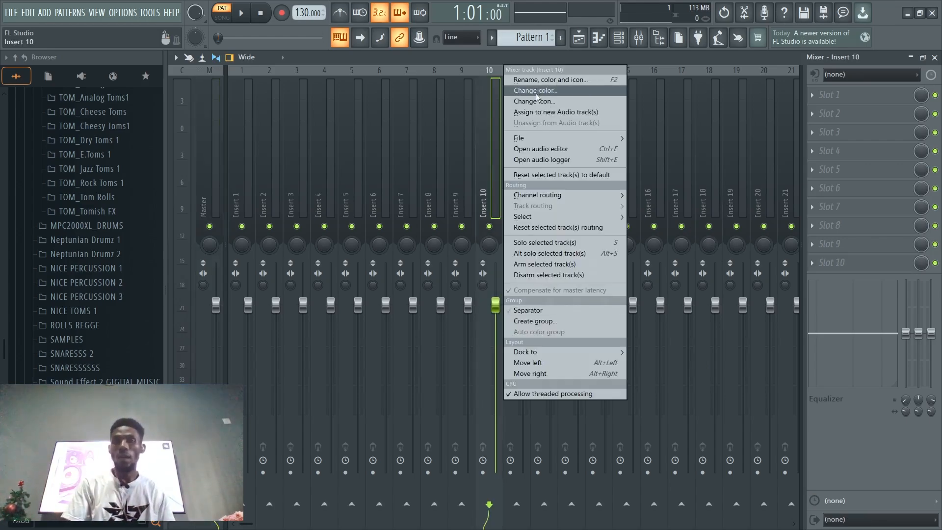
click(544, 78)
text(Lead Vocal)
key(Return)
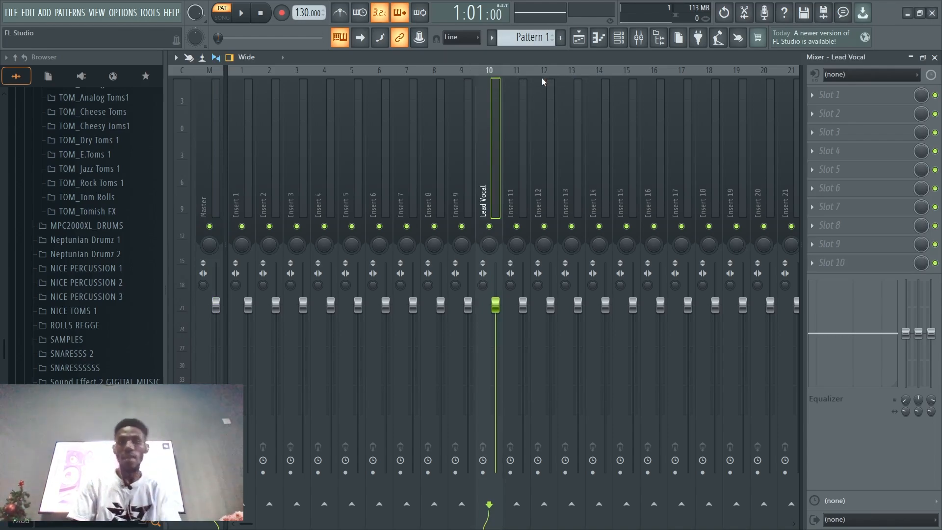
Pick Medium Sea Green (#359F52) as the color for the Lead Vocal mixer track.
right_click(484, 145)
click(575, 80)
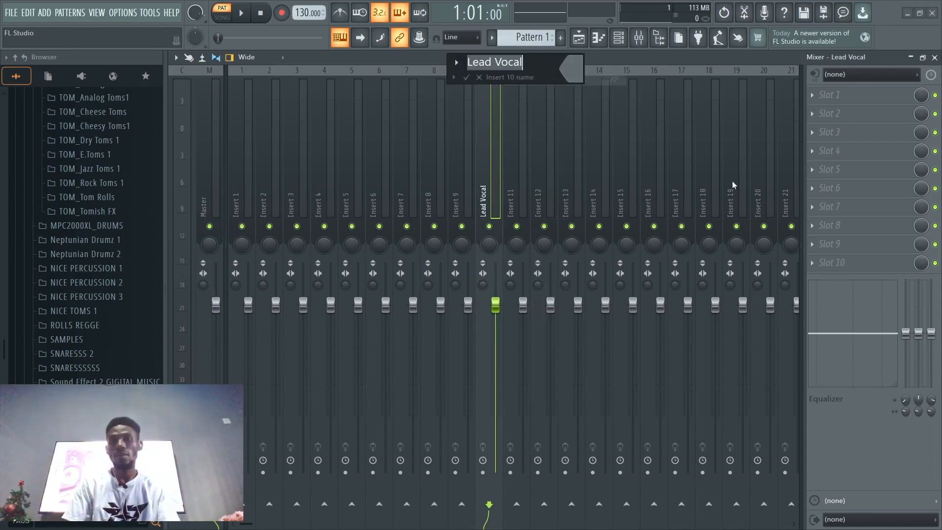
click(706, 205)
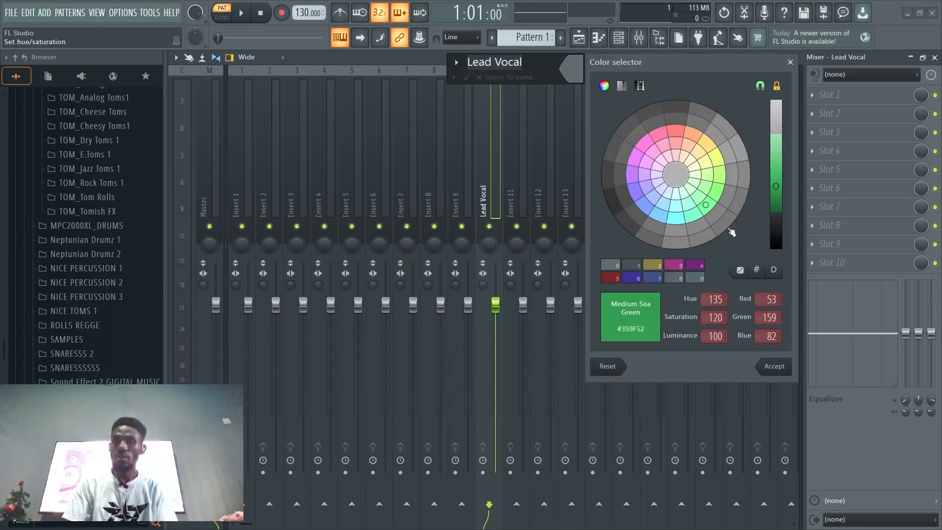
click(641, 87)
click(621, 85)
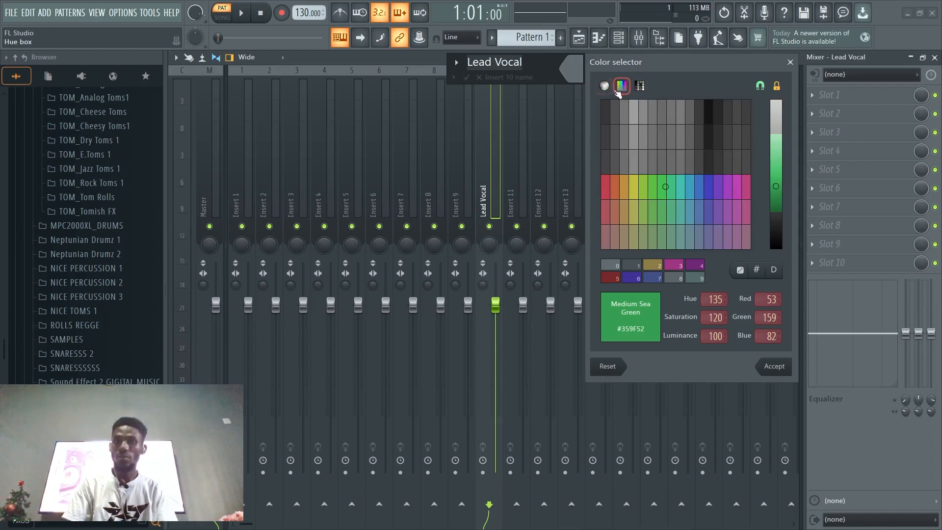
click(603, 86)
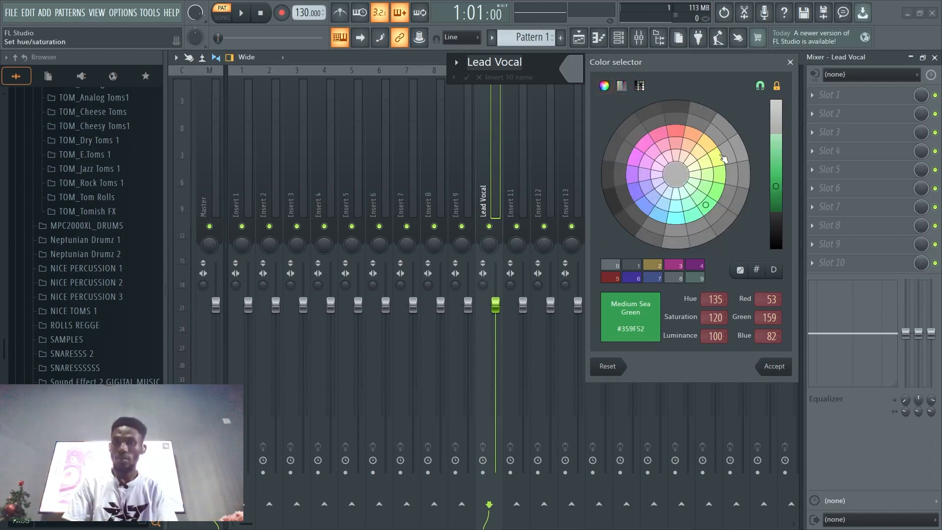
click(774, 366)
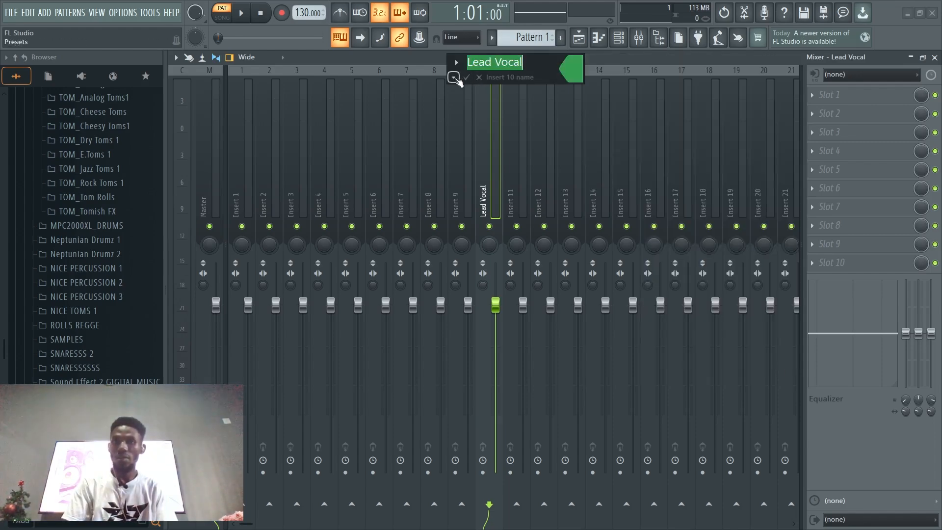
Apply the Lead naming preset to mixer track 10 and give it the microphone icon.
click(453, 78)
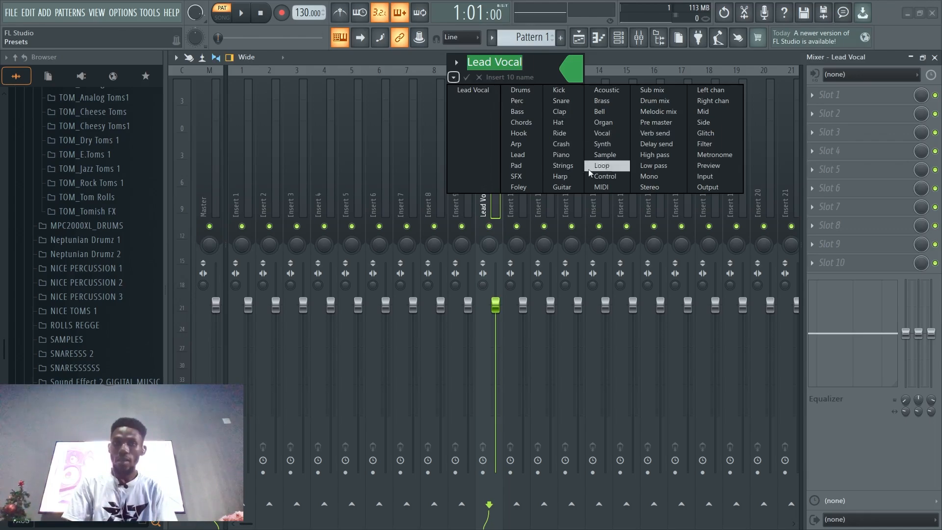
click(534, 156)
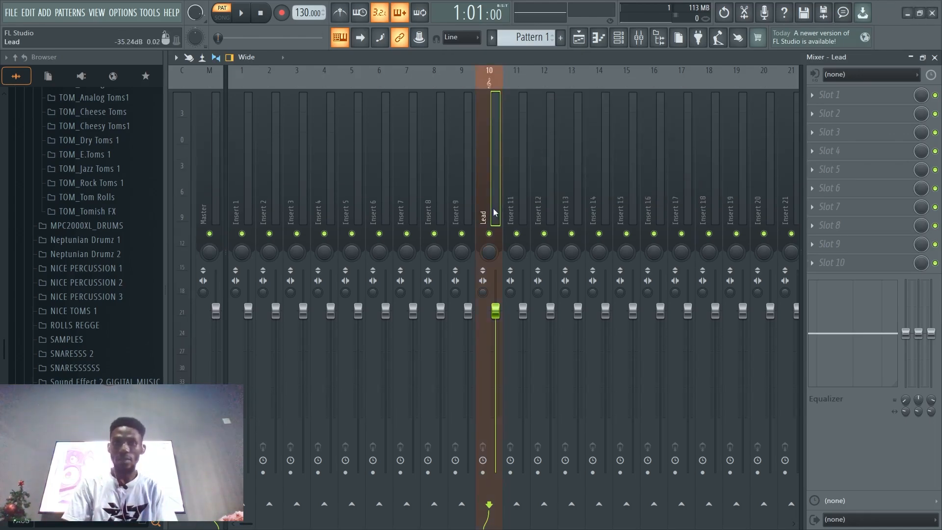
right_click(484, 169)
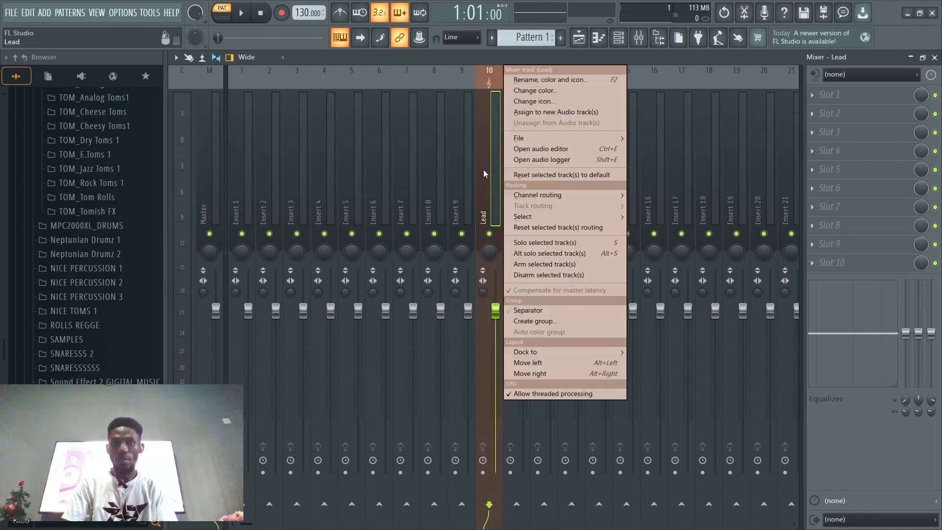
click(535, 101)
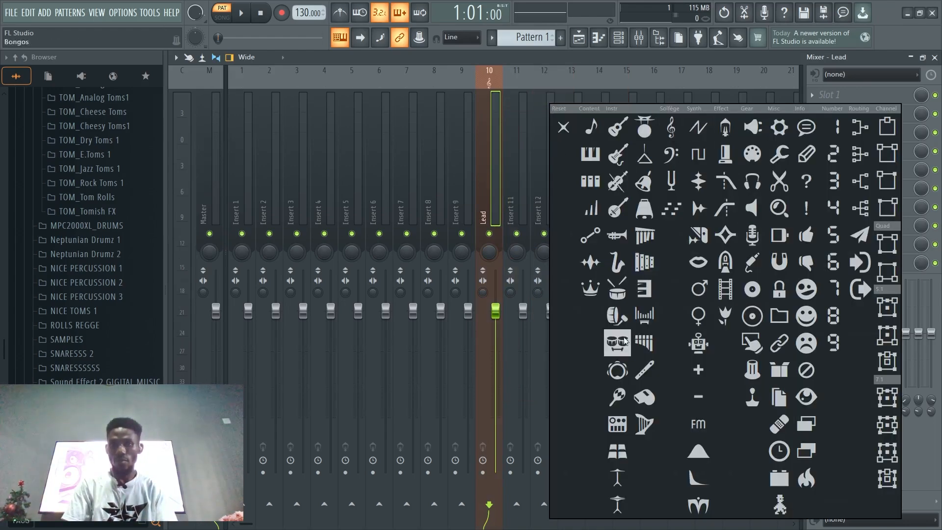
click(752, 236)
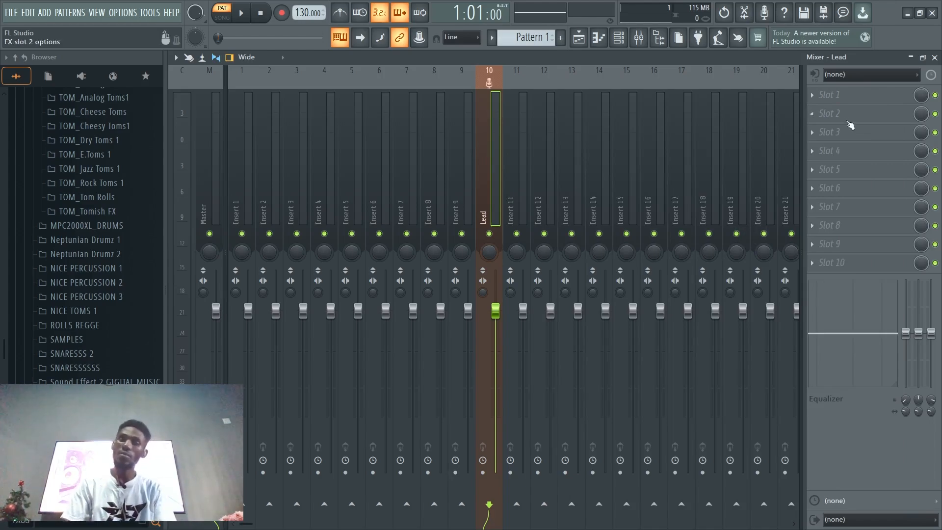
Set playlist Track 10 to audio track mode, linked to mixer track 10, Lead.
click(579, 37)
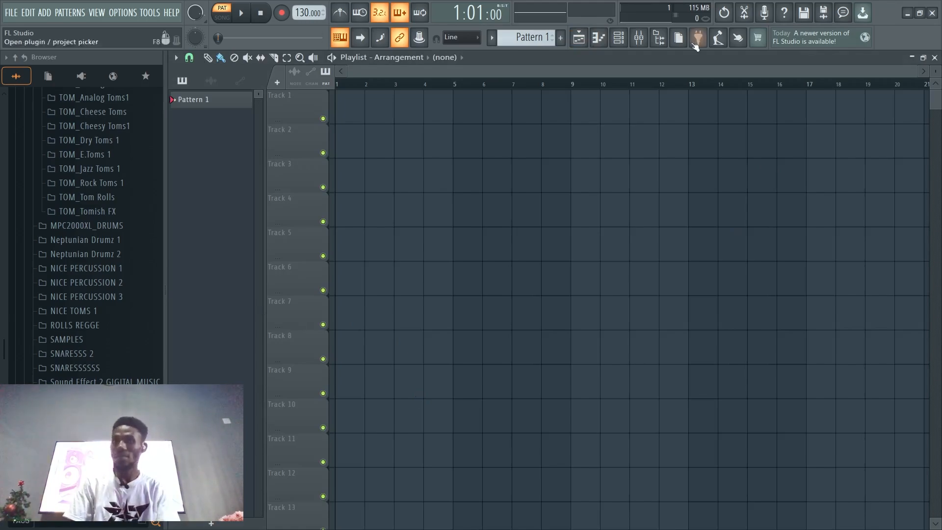
click(639, 38)
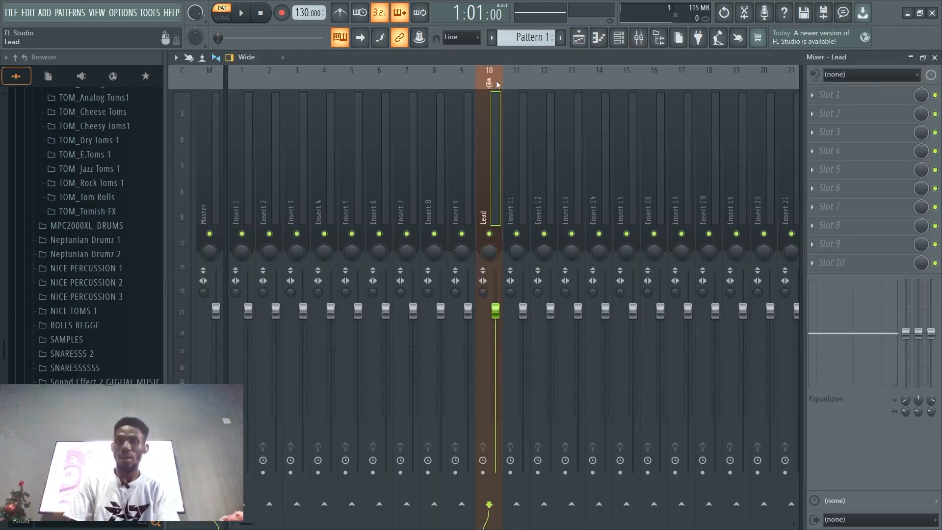
click(579, 38)
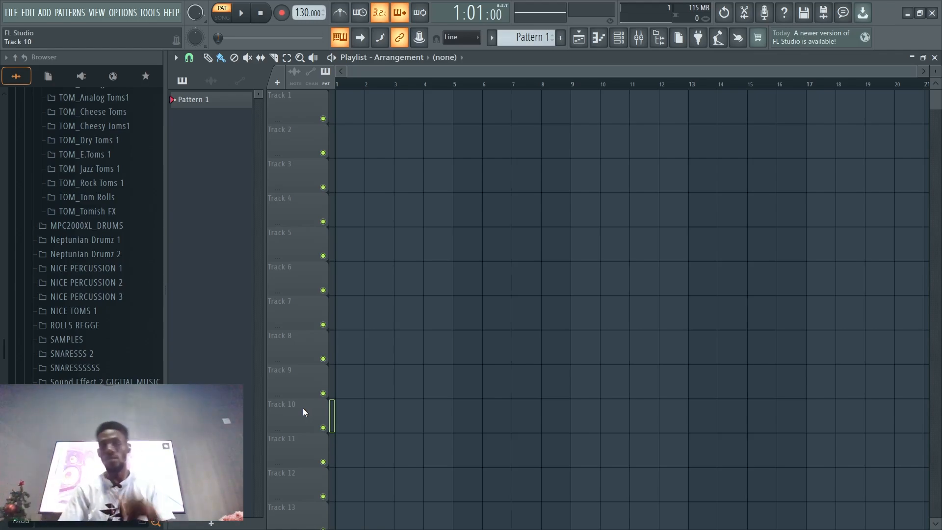
right_click(305, 407)
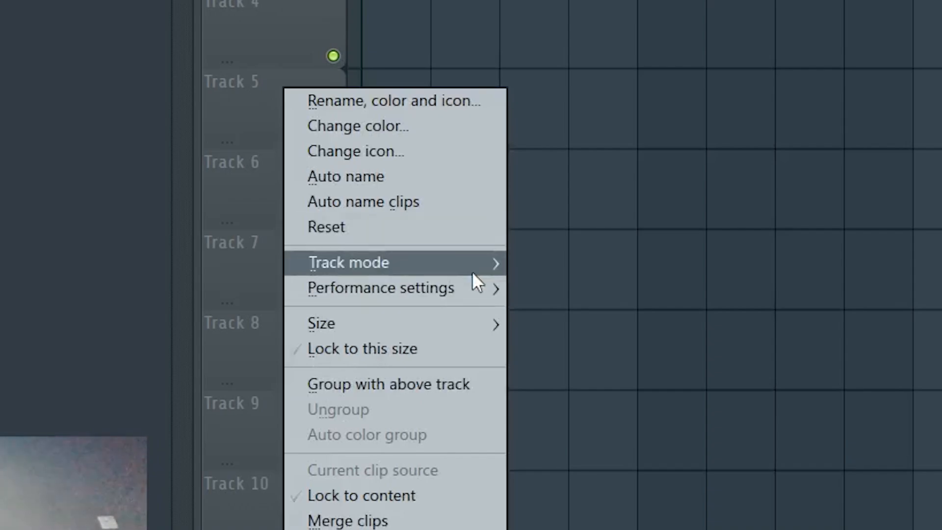
mouse_move(486, 269)
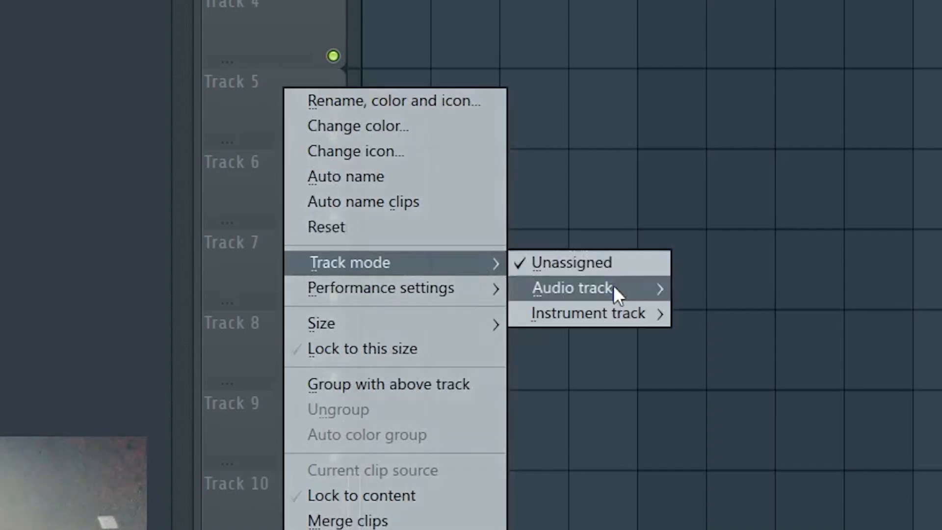
mouse_move(633, 286)
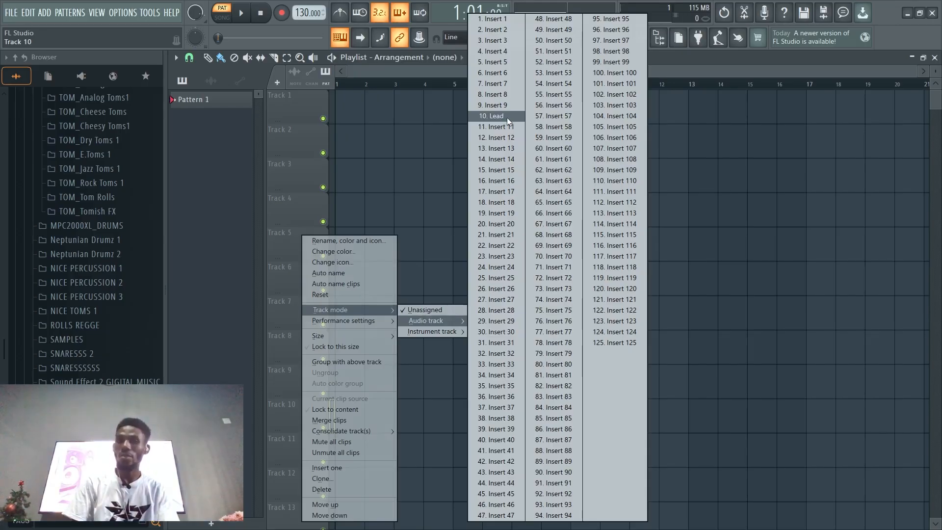
click(589, 137)
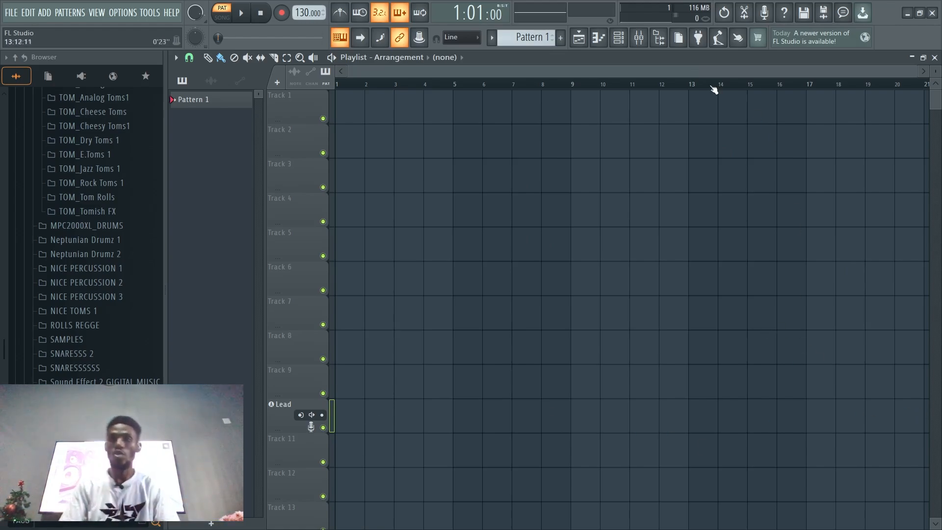
Set the Lead mixer track's audio input to the stereo pair In 1 - In 2.
click(639, 37)
click(863, 74)
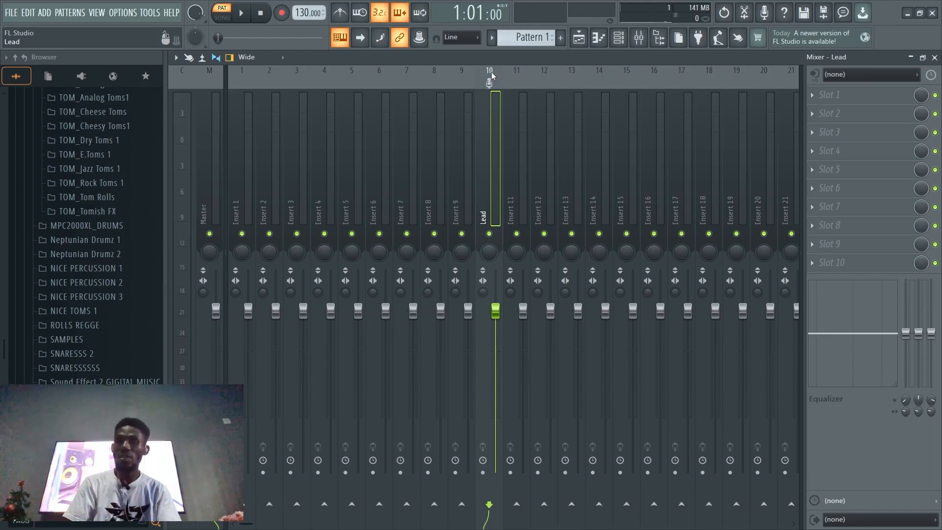
click(520, 79)
click(488, 73)
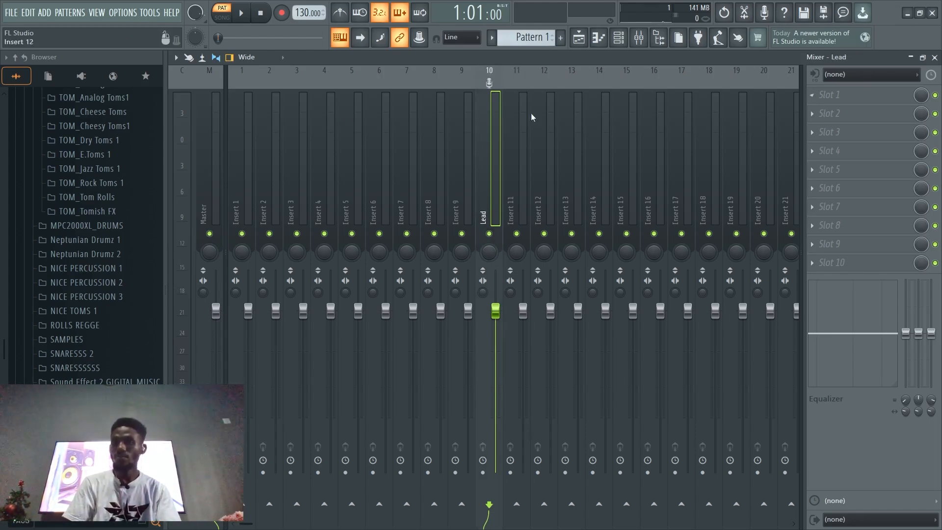
click(871, 76)
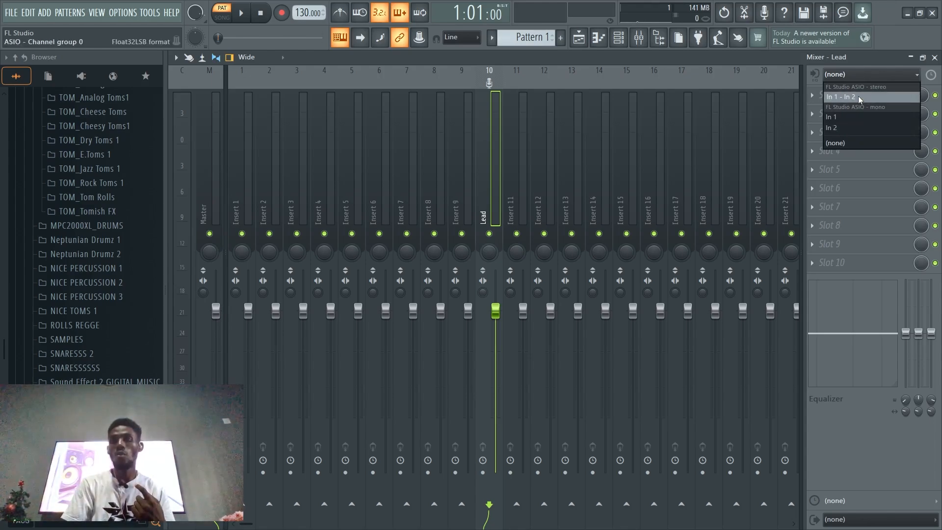
click(858, 97)
key(Return)
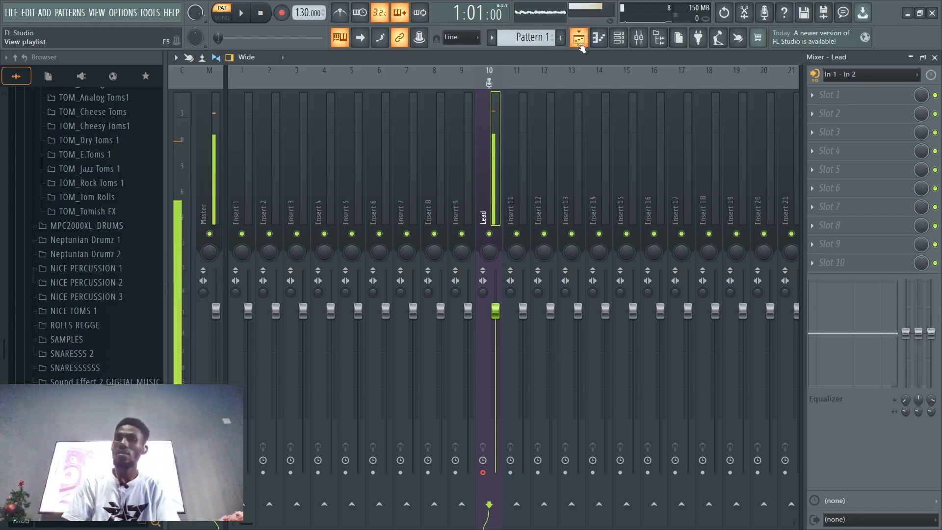
Show the playlist and toggle the Lead track's record arming off and back on.
click(579, 39)
scroll(358, 441, down, 1)
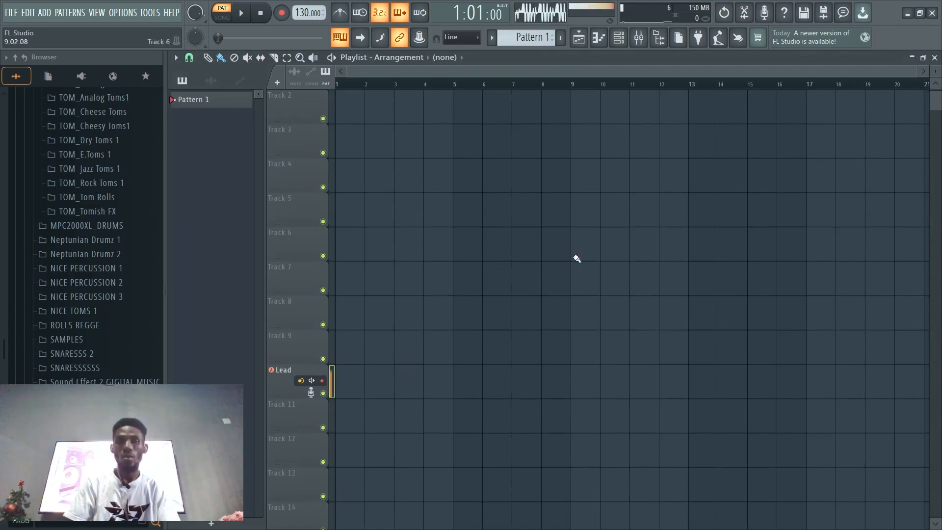
click(322, 382)
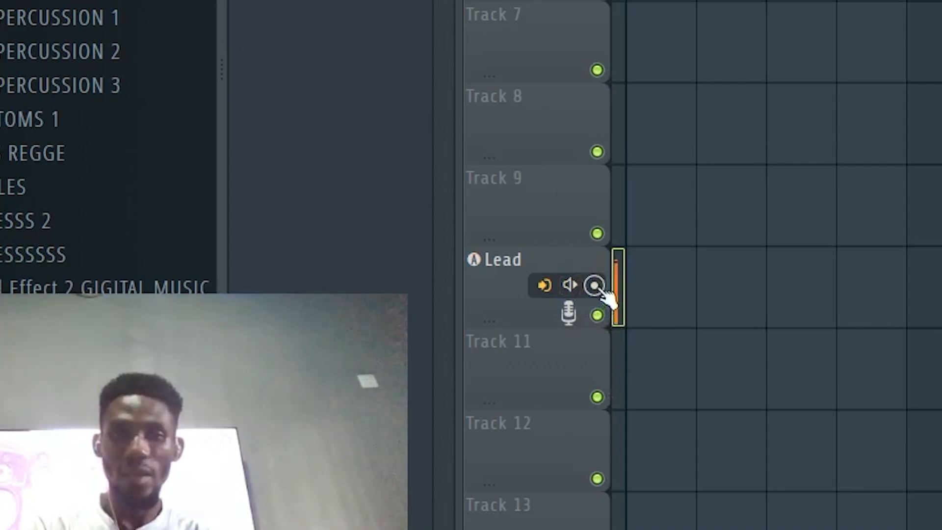
click(596, 286)
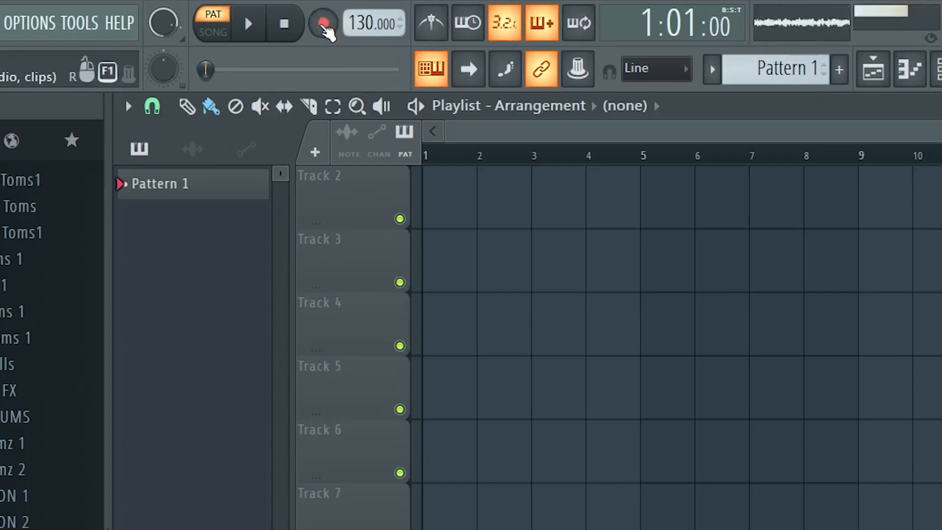
Enable recording with the Everything option and switch playback to song mode.
click(282, 13)
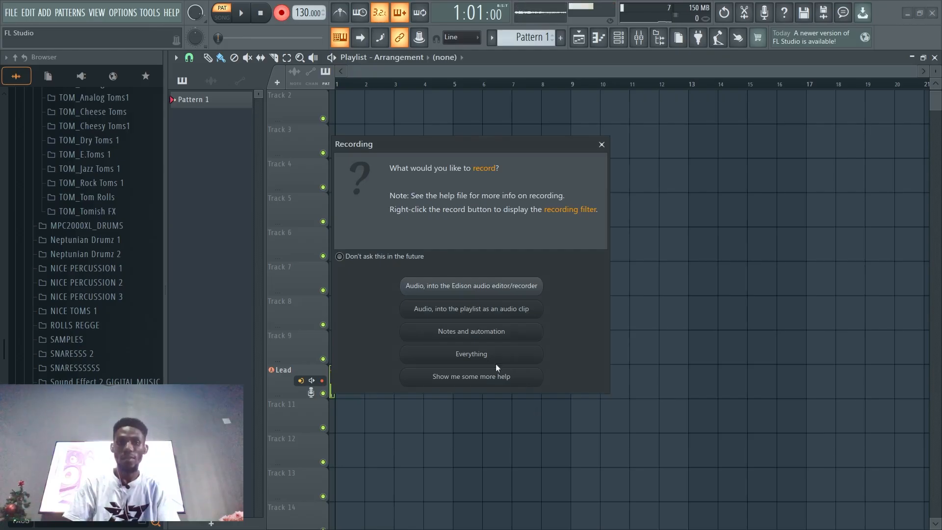
click(471, 354)
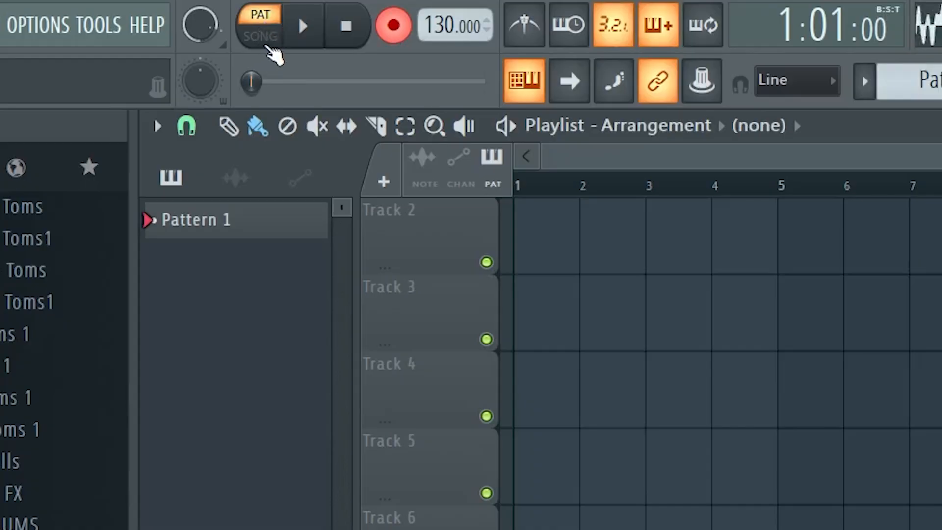
click(225, 20)
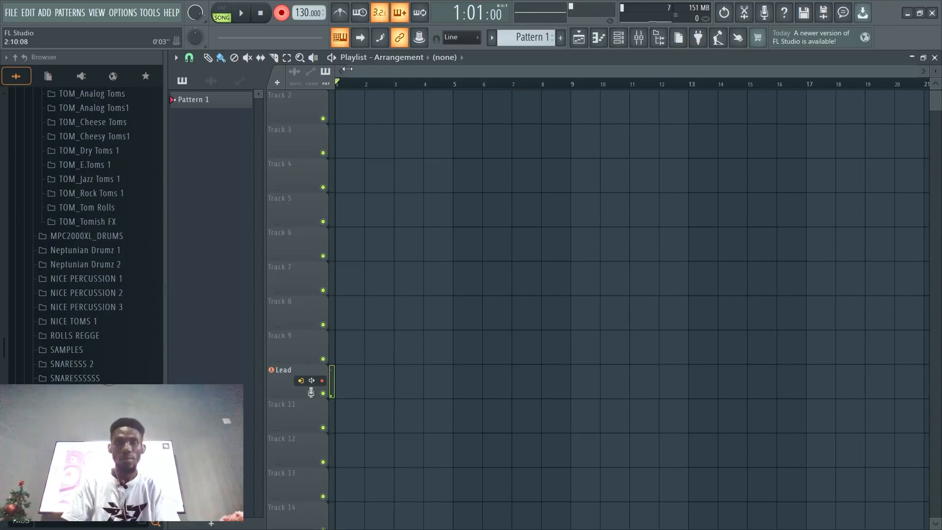
Record a vocal take onto the Lead playlist track and delete the stray Pattern 1 clip from Track 2.
key(space)
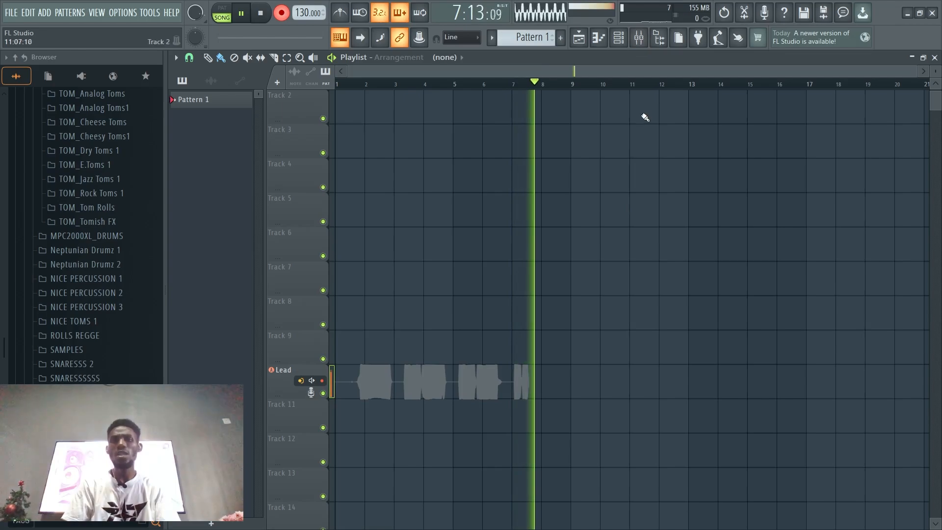
click(643, 39)
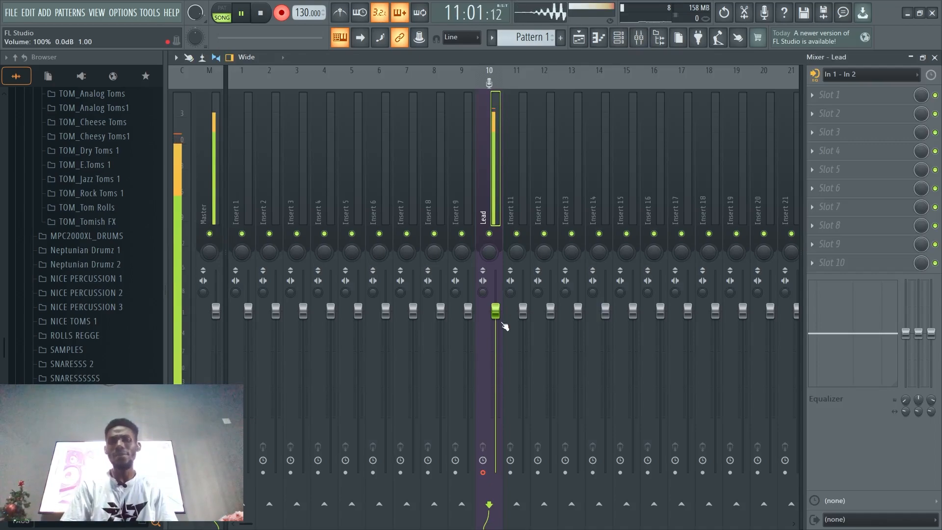
drag(499, 315, 499, 377)
click(935, 58)
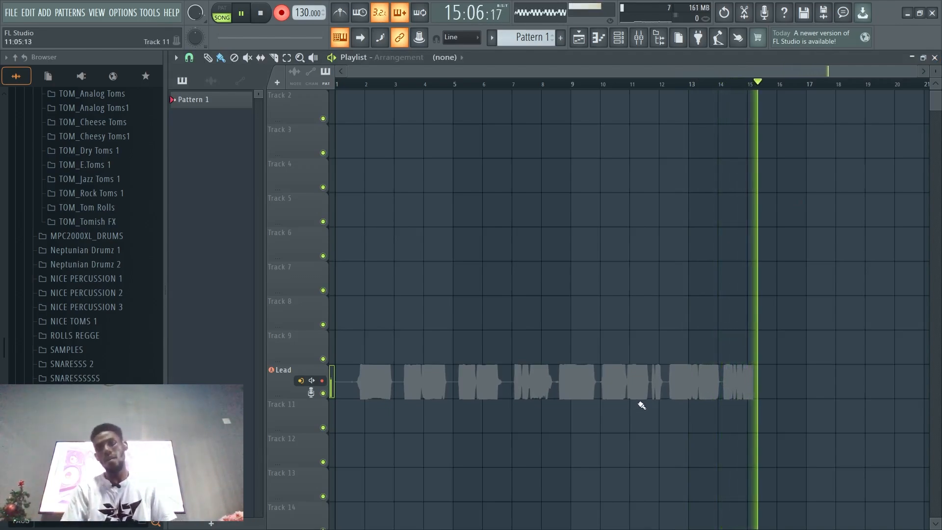
key(space)
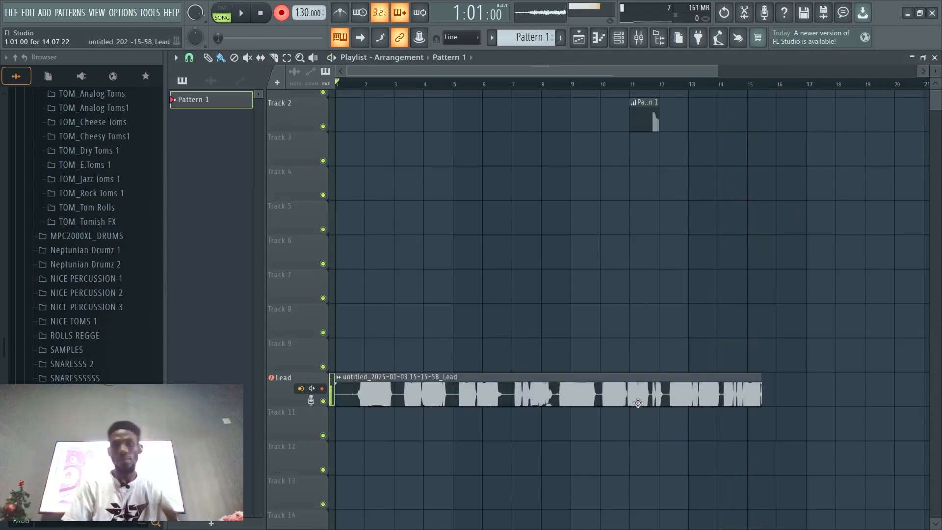
right_click(644, 118)
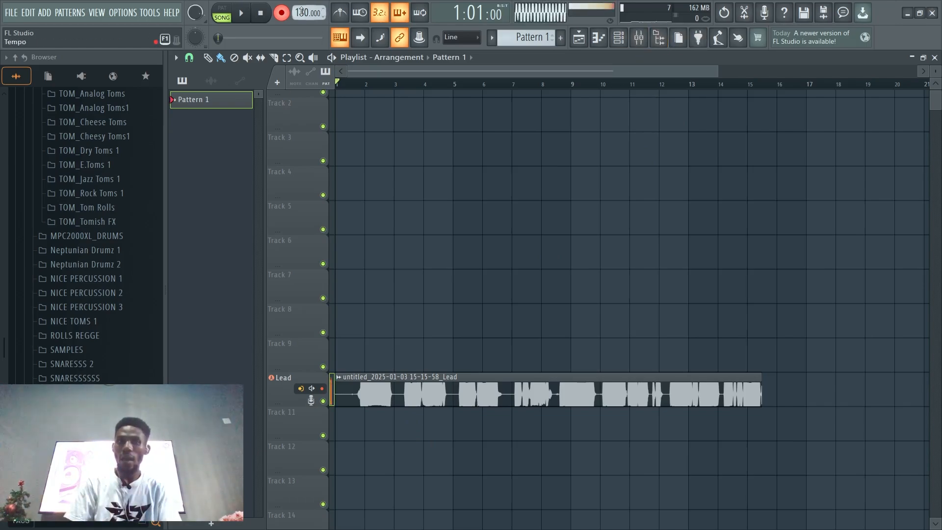
Set the Lead mixer track's audio input to (none) and play back the recorded take from the playlist.
click(639, 38)
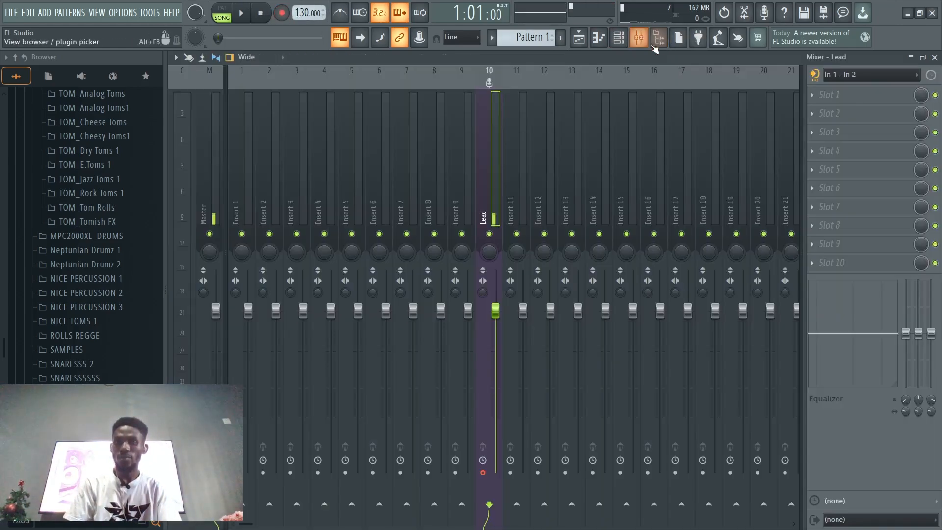
click(854, 74)
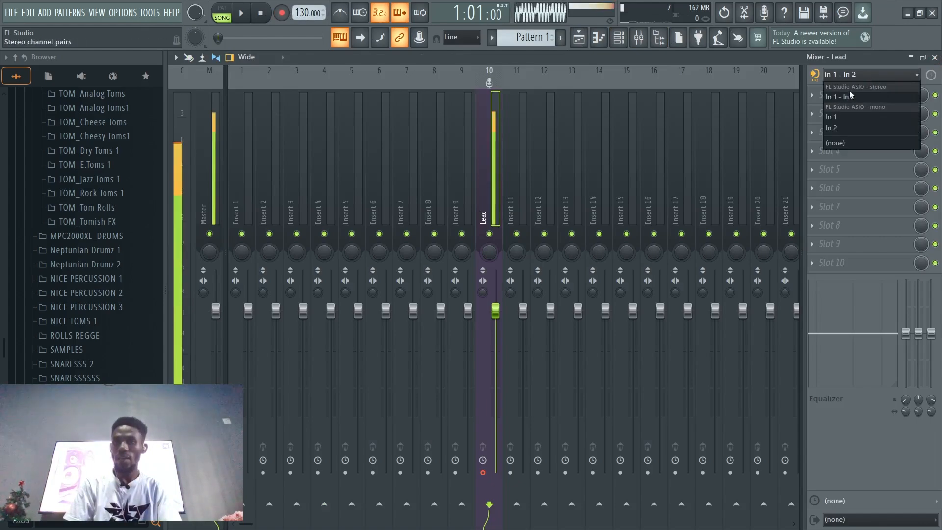
click(835, 142)
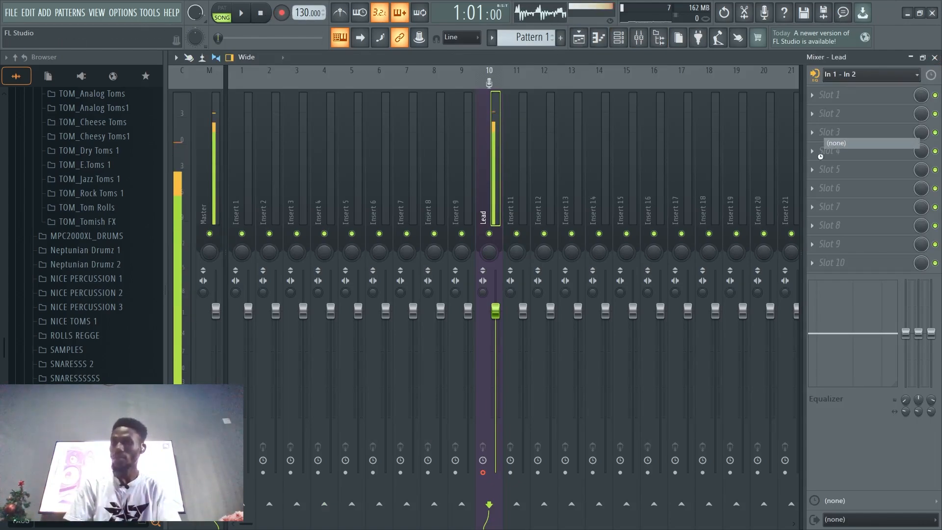
click(934, 58)
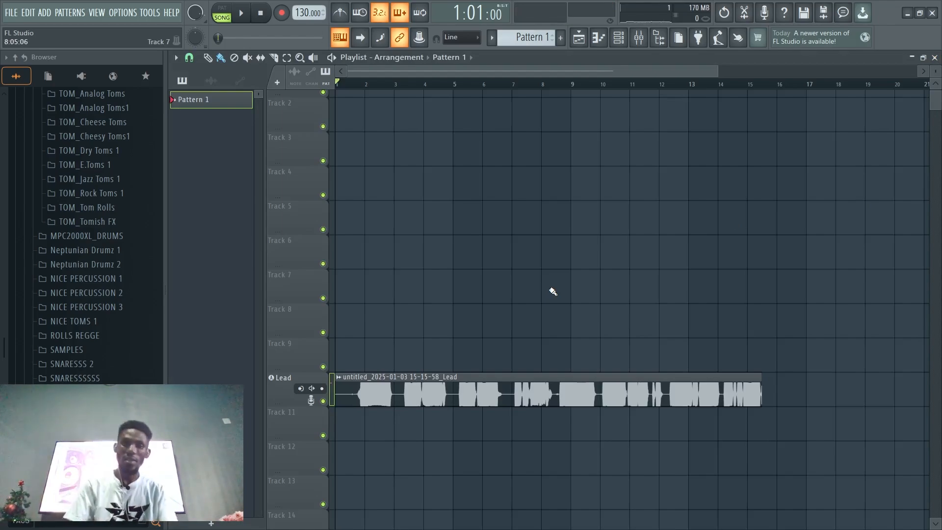
key(space)
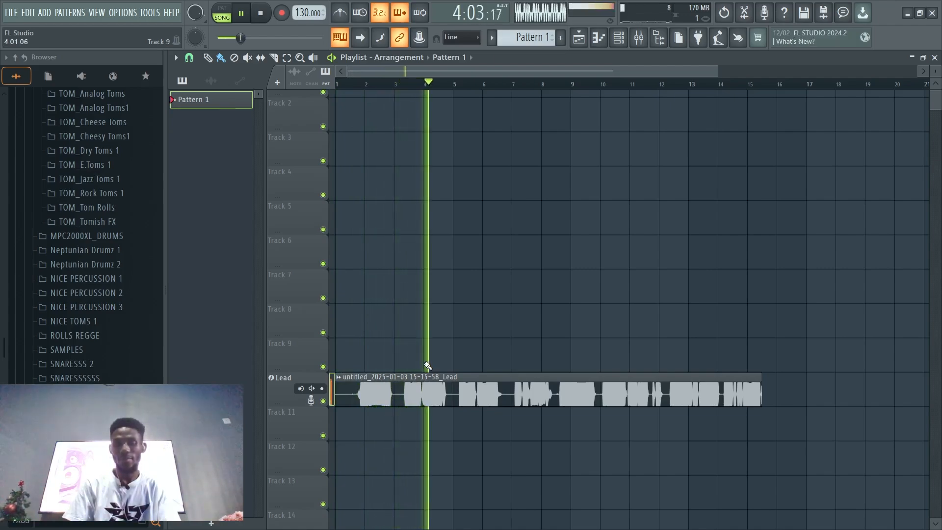
key(space)
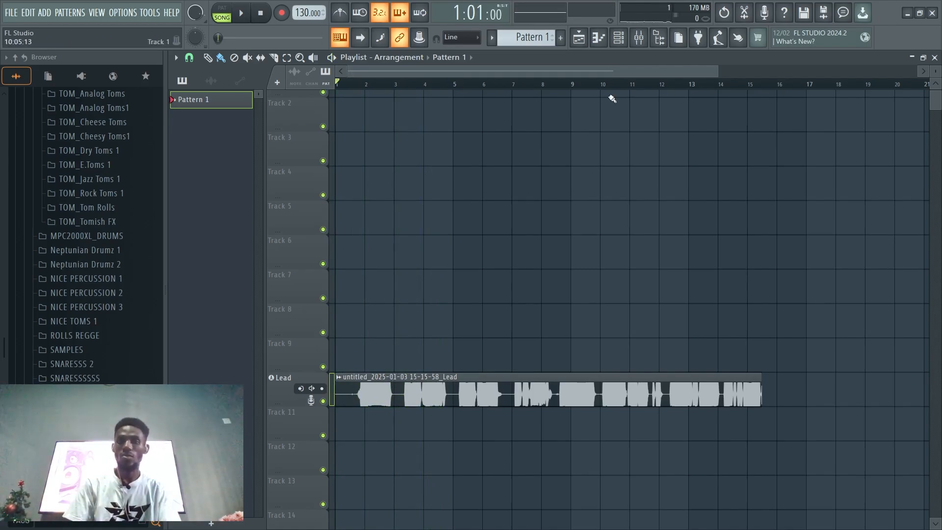
Play the take and lower the Lead mixer track's low EQ band to about -13.3 dB at 90 Hz.
click(638, 37)
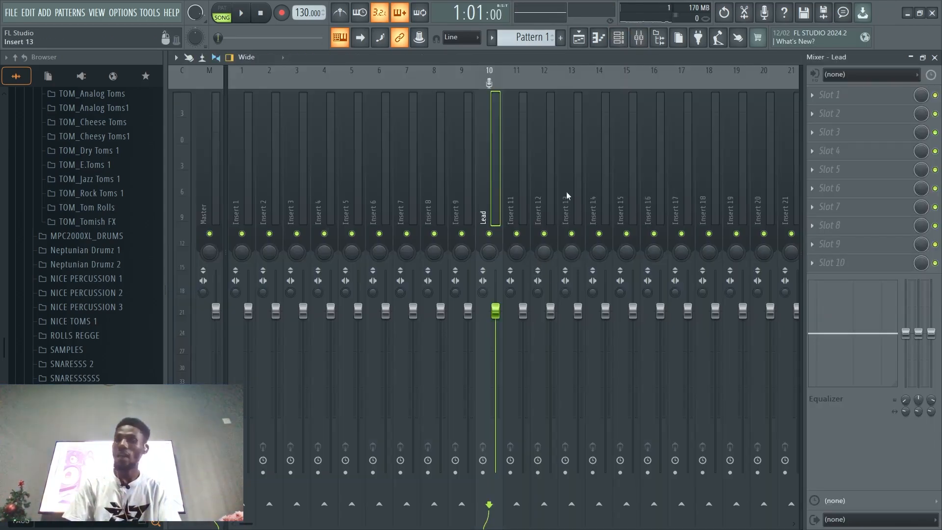
key(space)
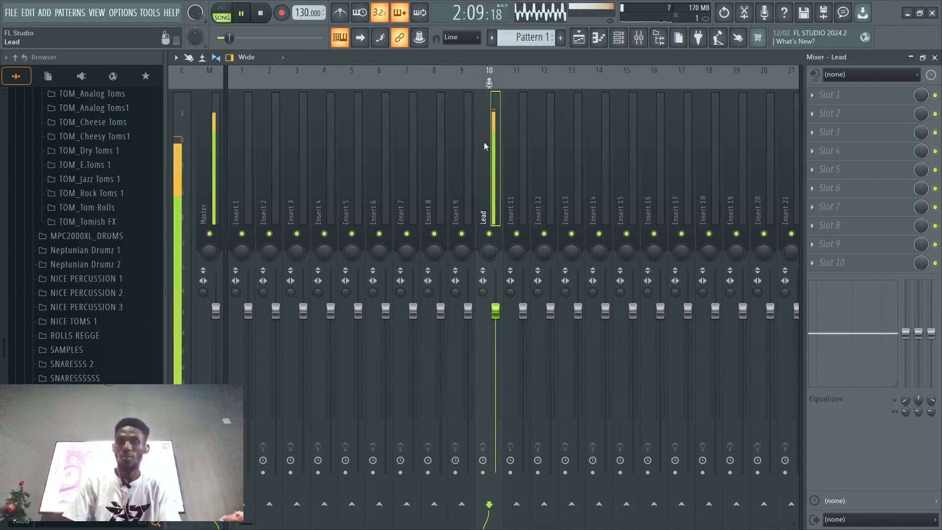
drag(906, 333, 906, 373)
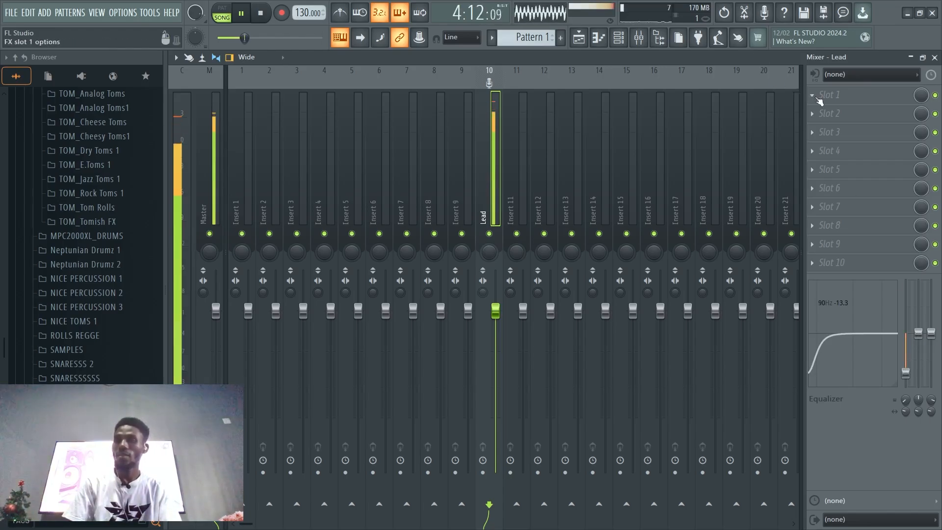
click(816, 96)
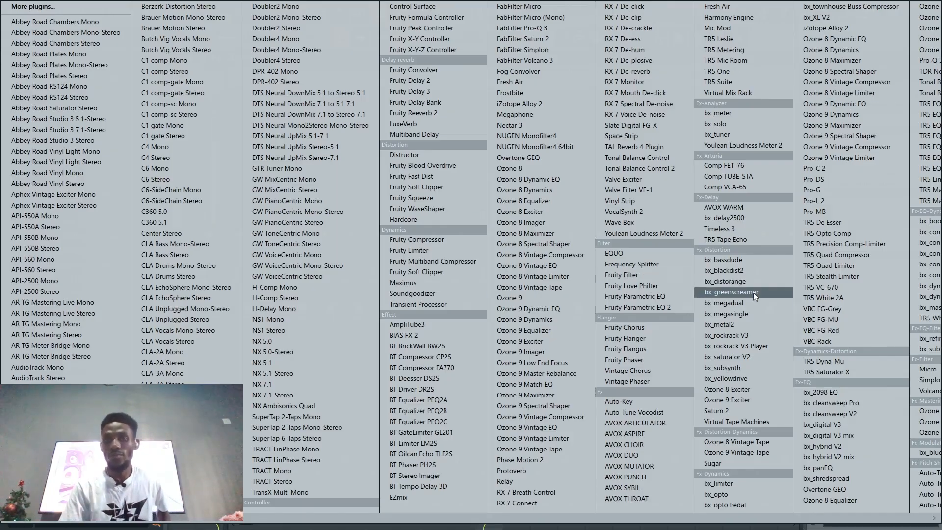
key(Escape)
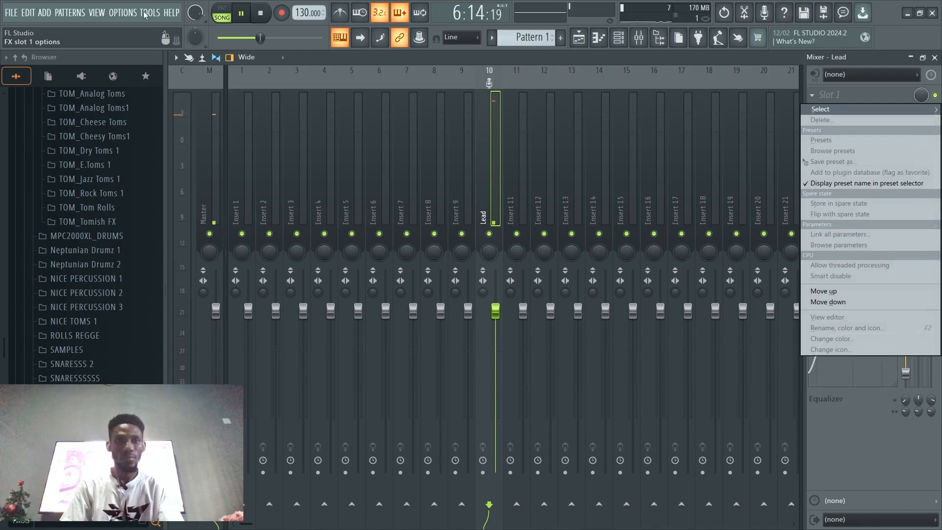
click(887, 475)
key(space)
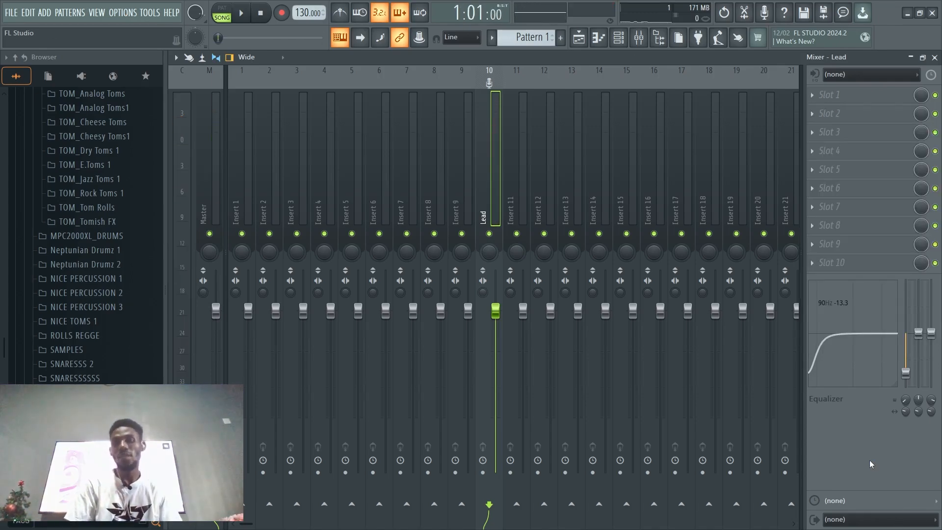
Load the NS1 Mono noise suppressor into Slot 1 of the Lead mixer track and move its window clear of the Lead track.
click(817, 94)
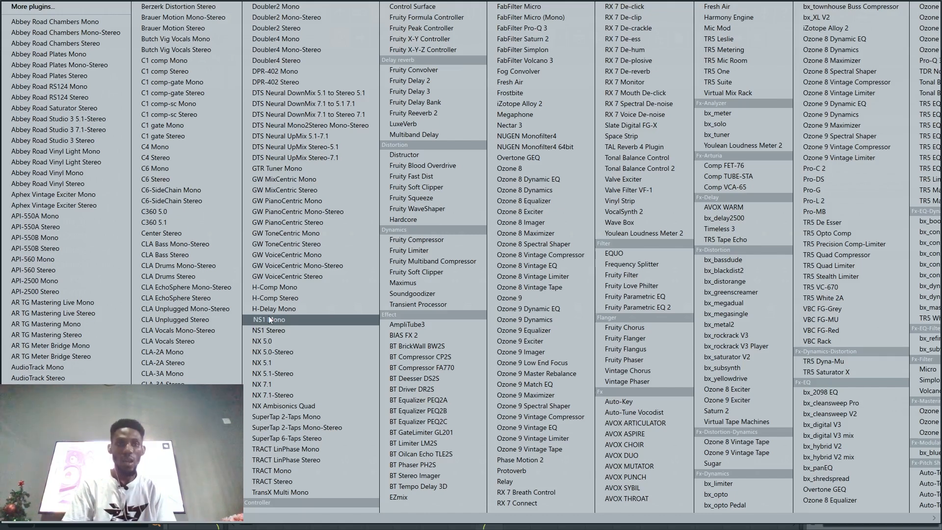
click(269, 320)
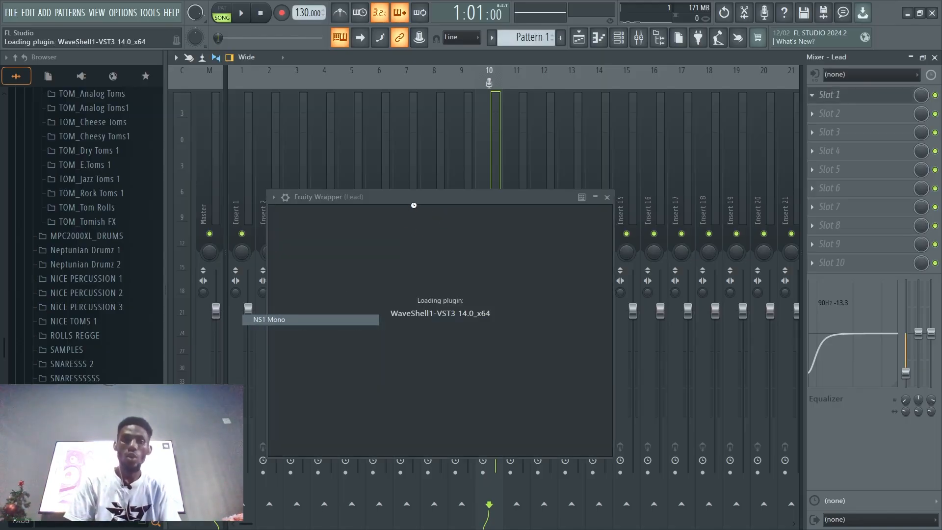
drag(351, 190, 644, 82)
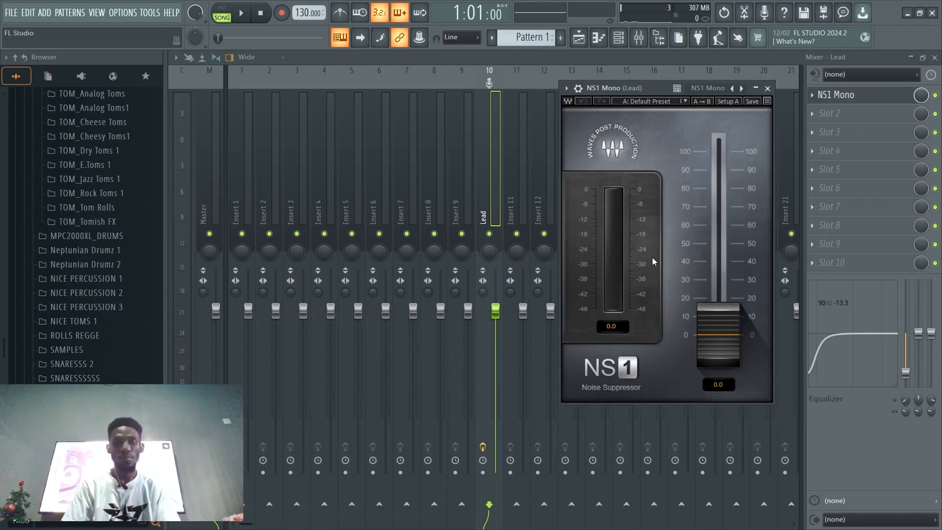
Raise the NS1 noise suppression fader to 66.1 while auditioning the recorded Lead take.
drag(689, 336, 699, 261)
key(space)
key(space)
drag(698, 260, 700, 246)
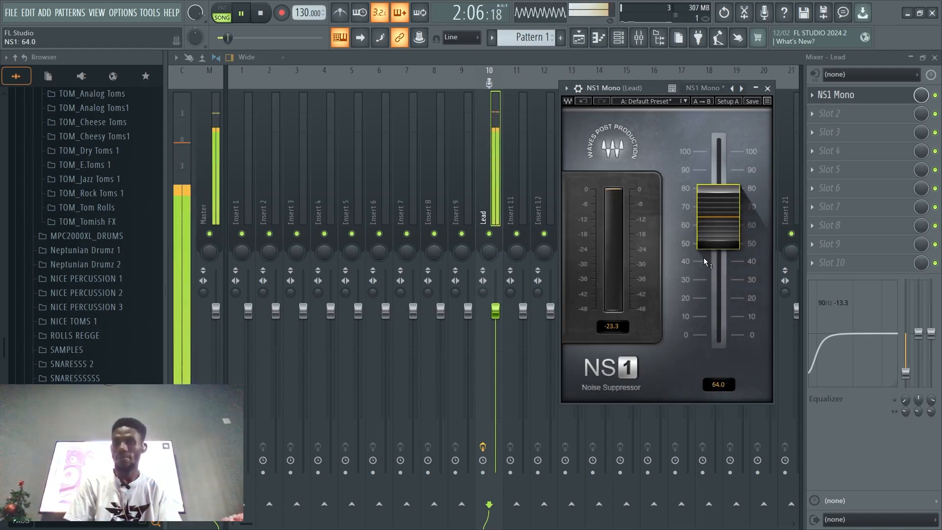
key(space)
key(space)
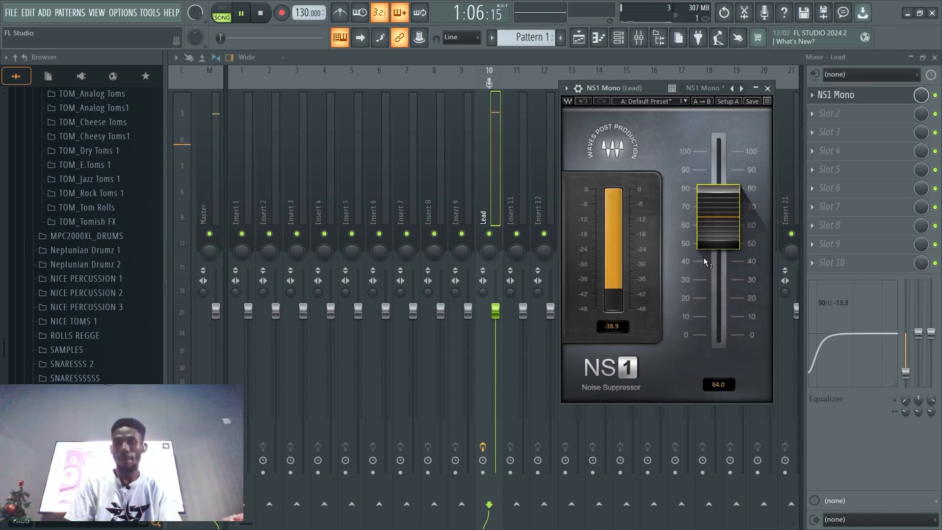
key(space)
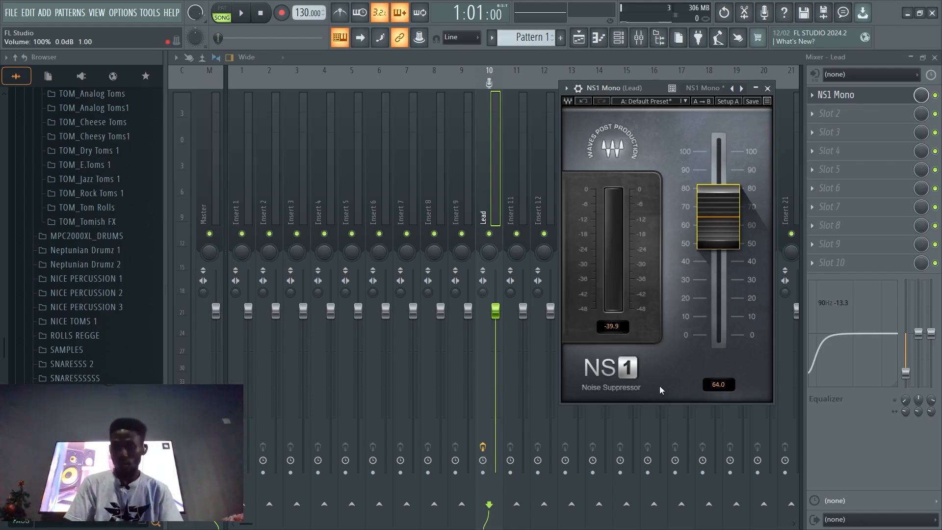
drag(708, 258, 714, 234)
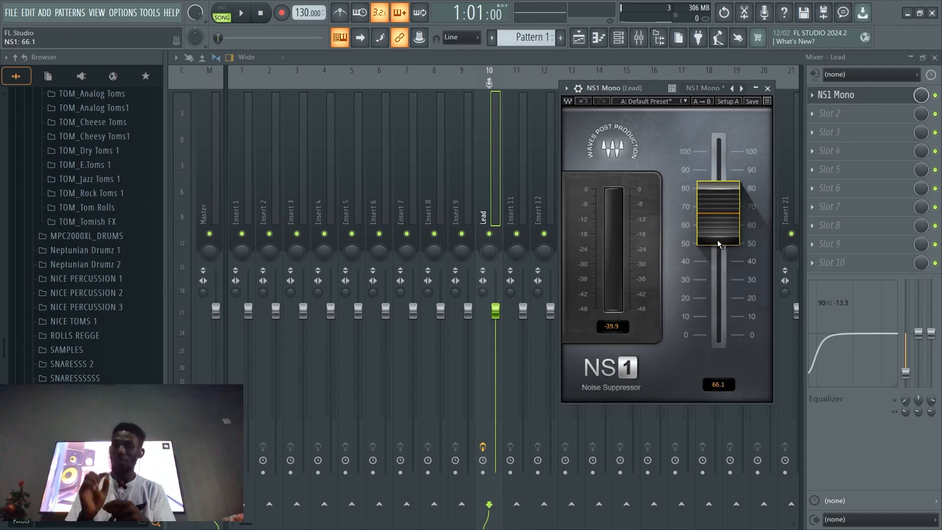
key(space)
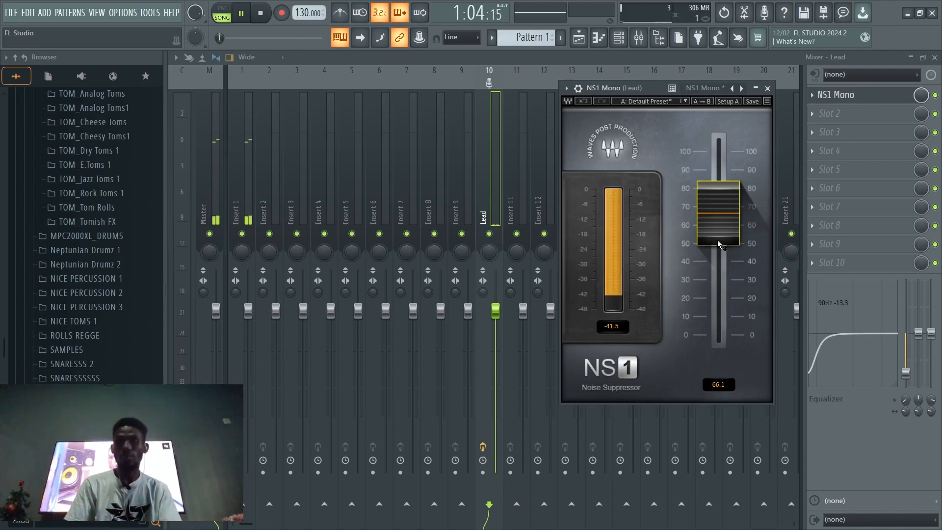
key(space)
key(space)
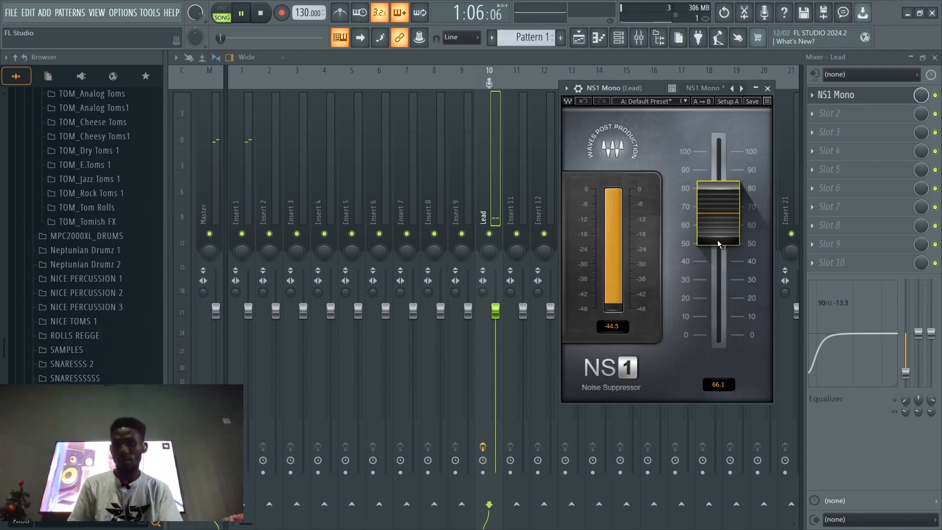
key(space)
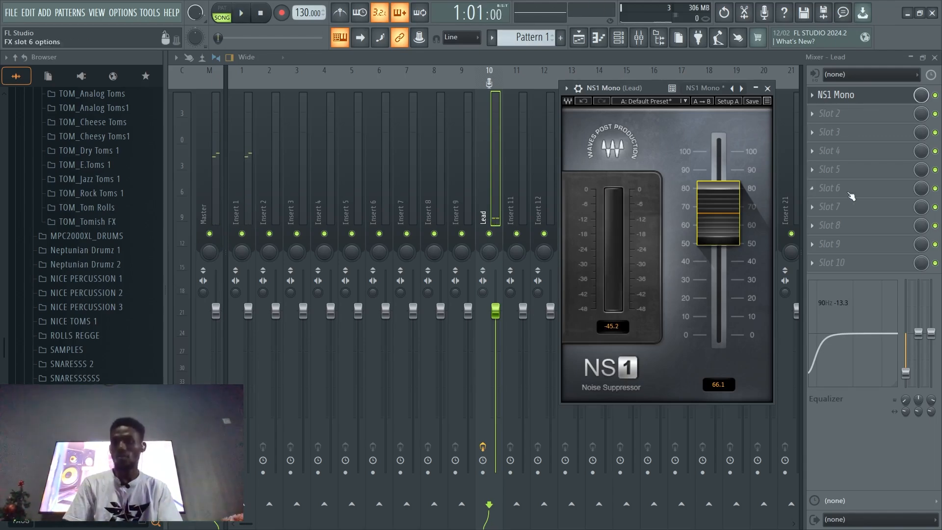
Compare the Lead take with NS1 Mono bypassed and enabled, and close the plugin window.
click(935, 96)
key(space)
key(space)
click(935, 96)
key(space)
key(space)
click(857, 95)
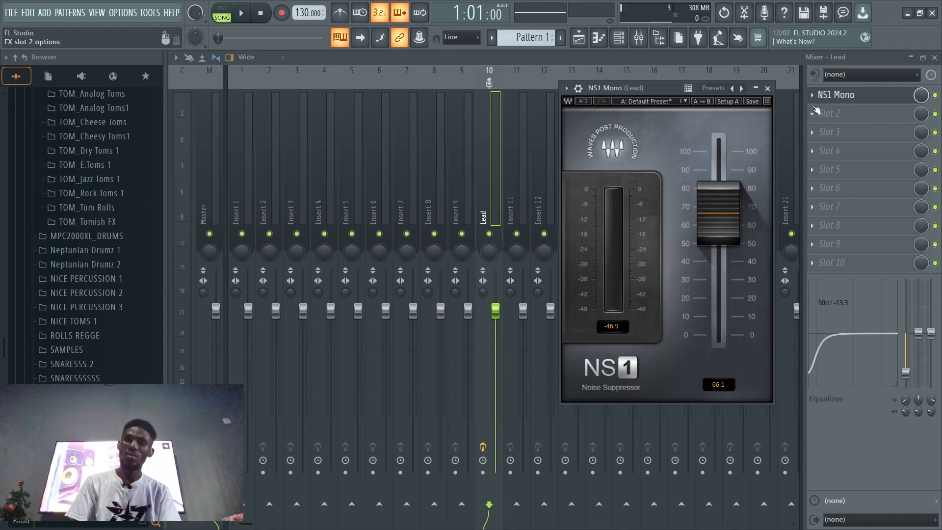
click(771, 92)
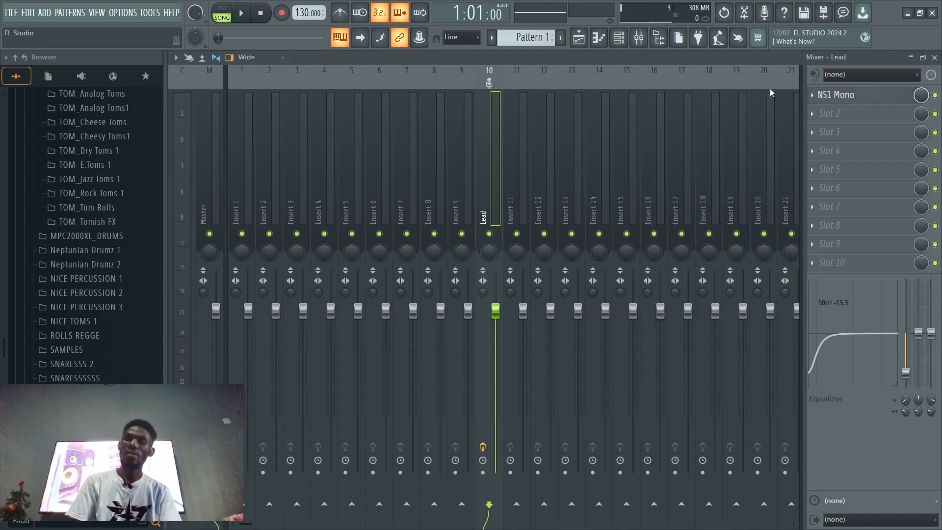
Rename mixer track Insert 16 as "Voacl Mastering".
right_click(654, 191)
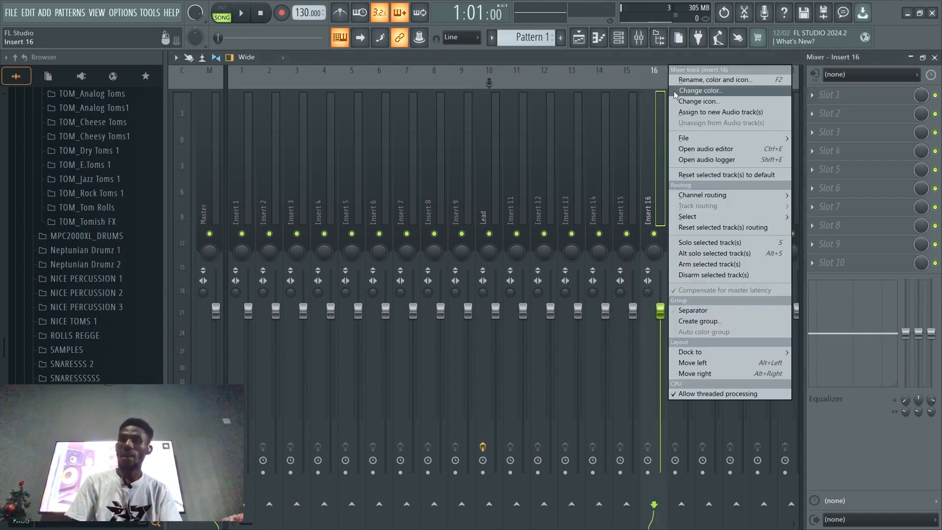
click(676, 78)
text(V)
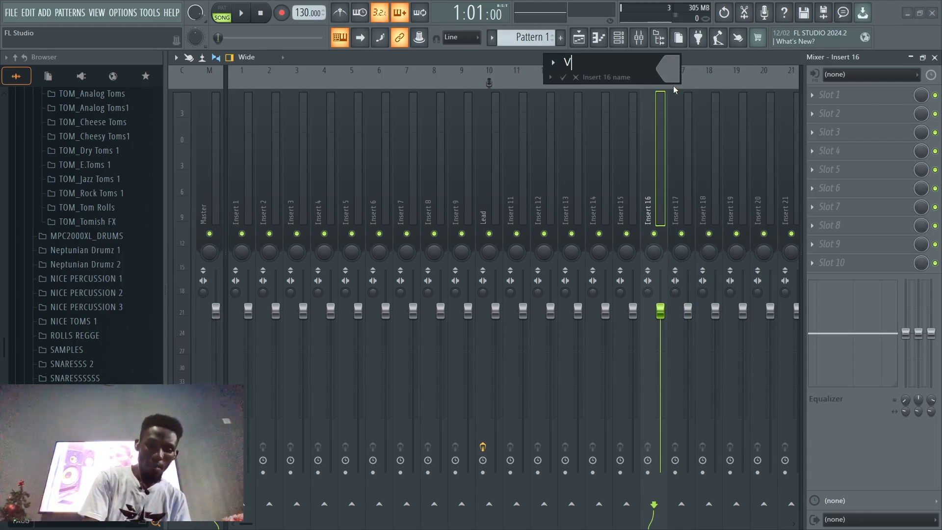
text(oacl)
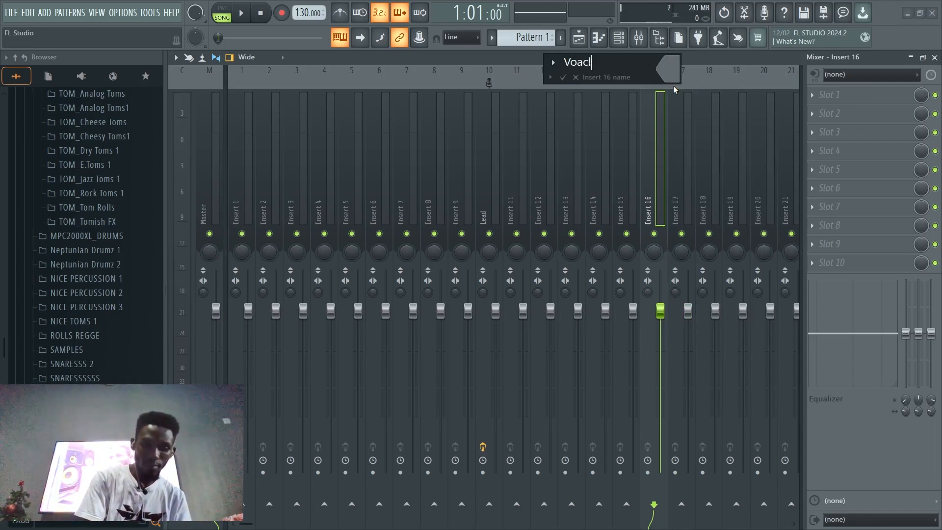
text( Mastering)
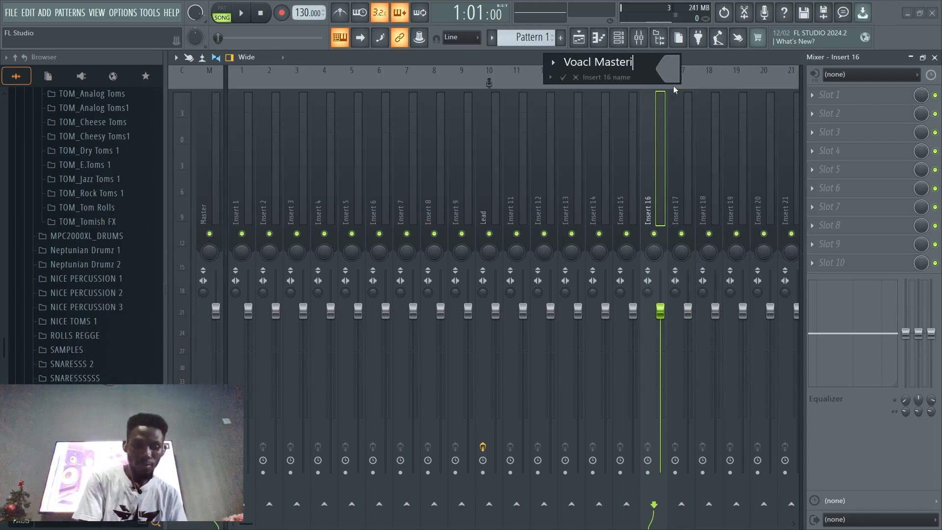
key(Return)
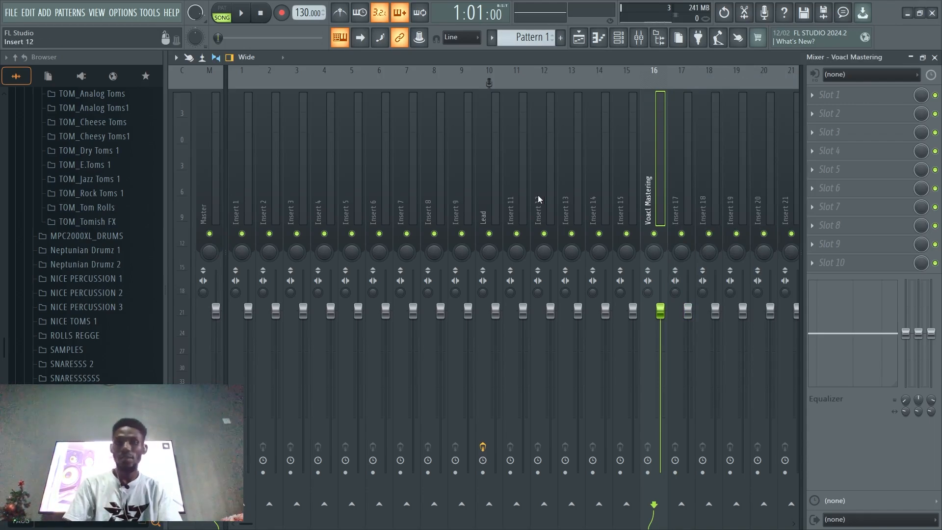
Colour the Lead mixer track pink and the Voacl Mastering mixer track red.
right_click(491, 186)
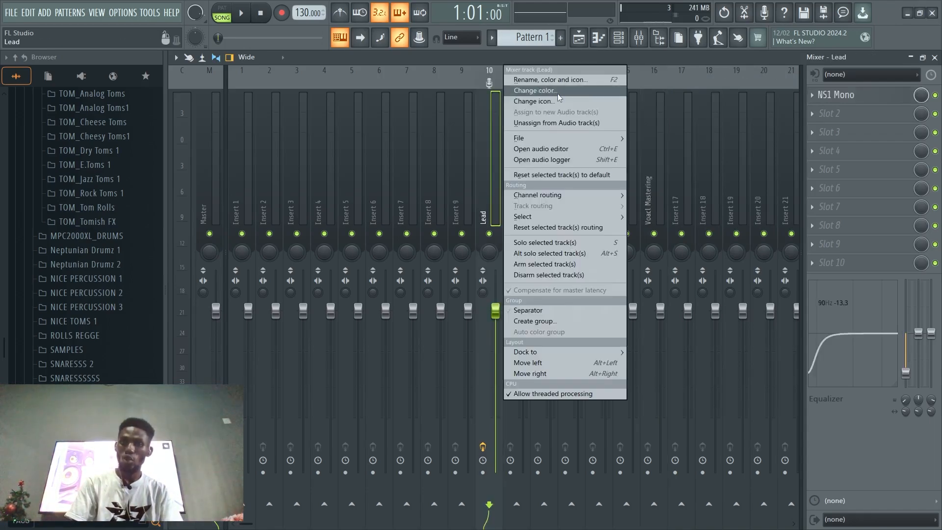
click(568, 101)
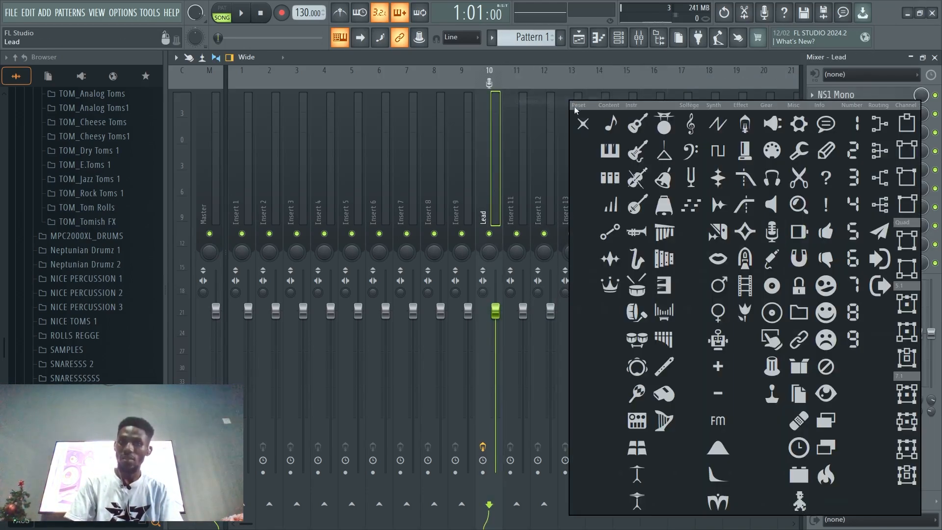
click(662, 123)
right_click(650, 122)
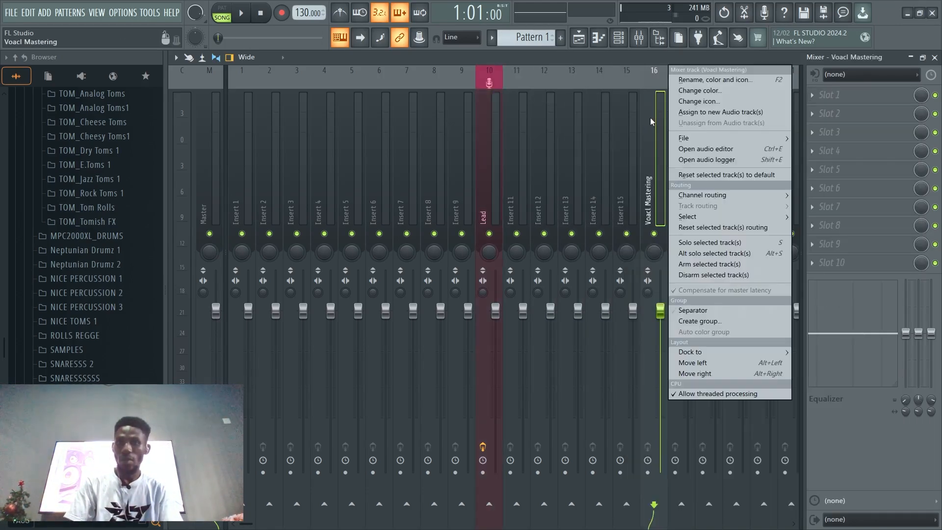
click(685, 93)
click(739, 129)
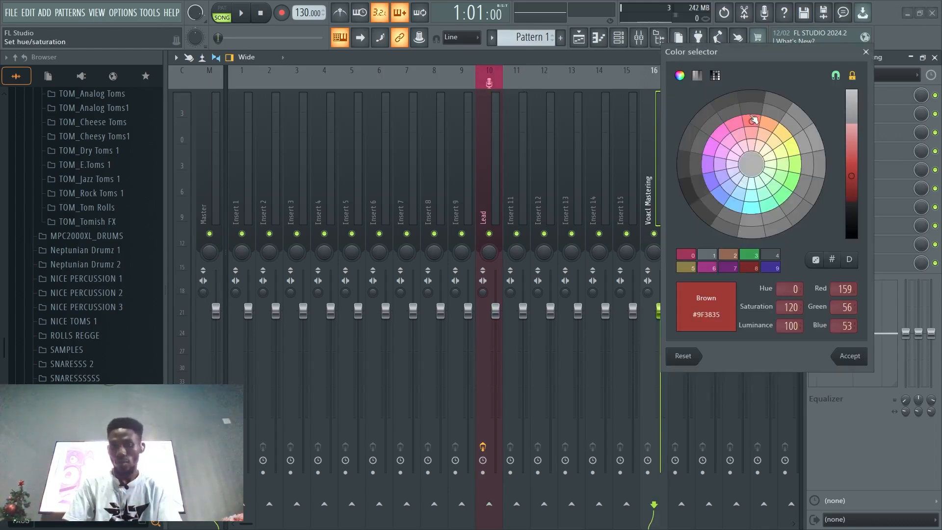
key(Return)
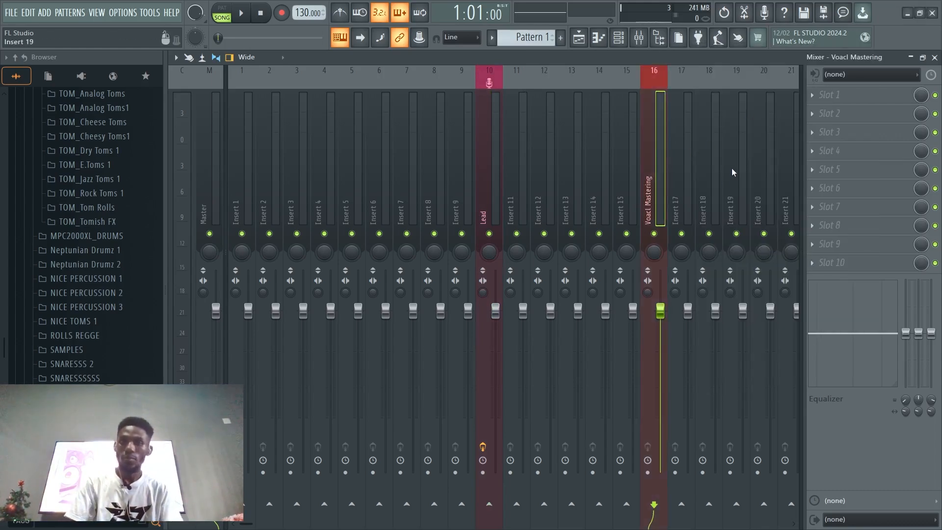
Route Lead to Voacl Mastering and set the latter's EQ to -4.9 dB at 90 Hz and +4.2 dB at 8.0 kHz.
click(484, 182)
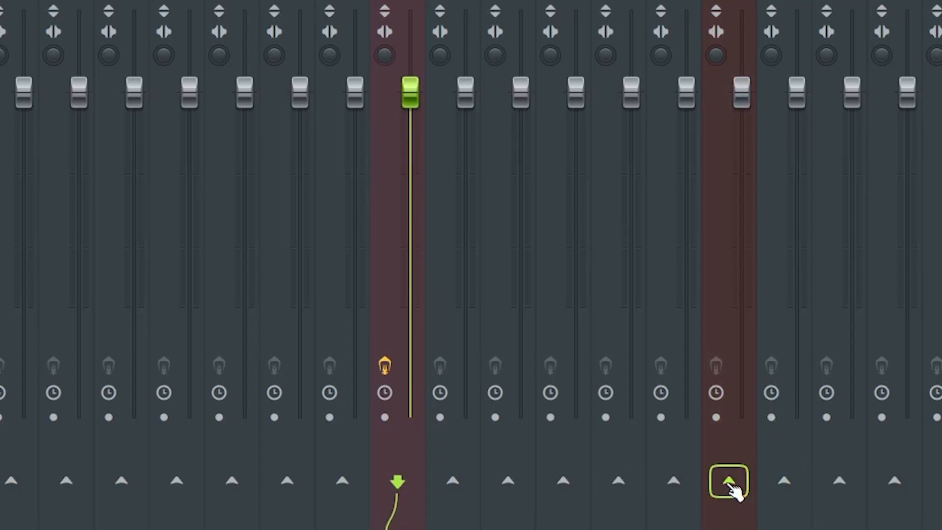
click(728, 482)
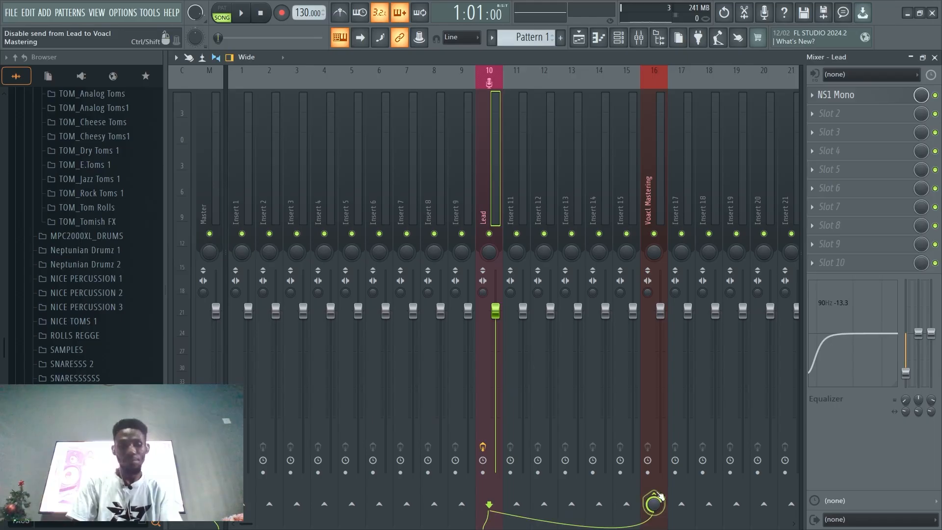
click(649, 137)
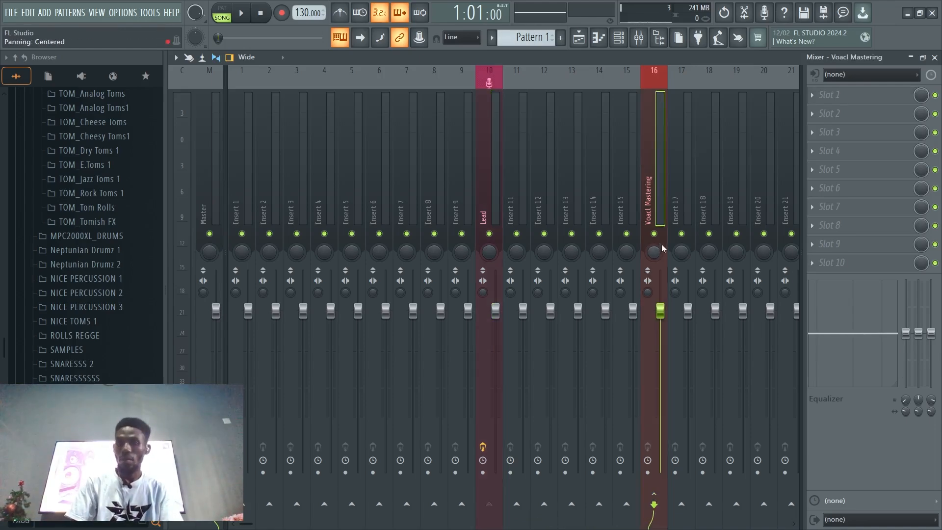
drag(908, 339, 935, 323)
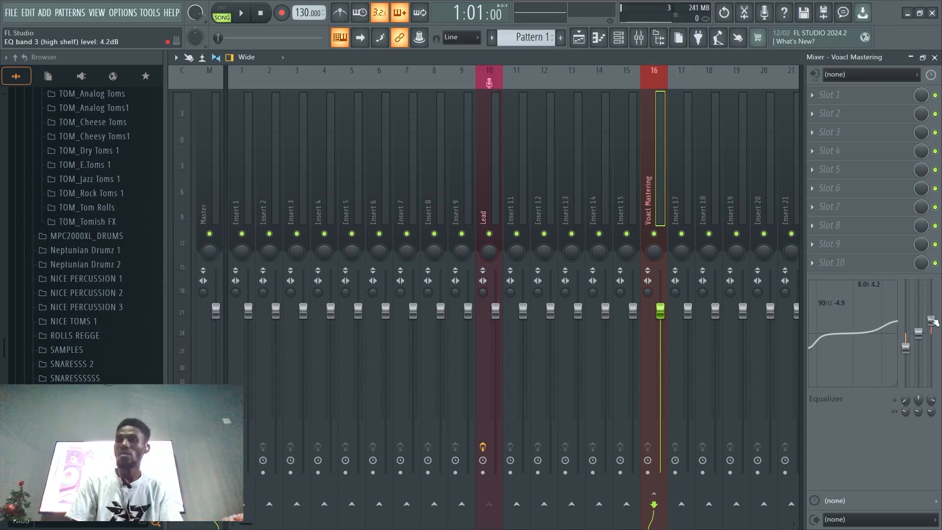
Load the Pro-R 2 reverb into Slot 1 of the Voacl Mastering track and move its window higher.
click(818, 97)
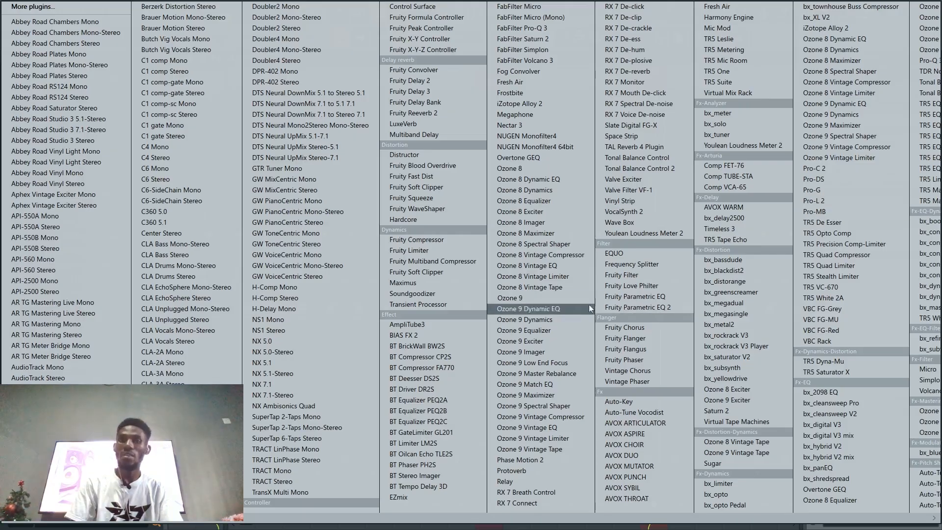
scroll(490, 275, down, 1)
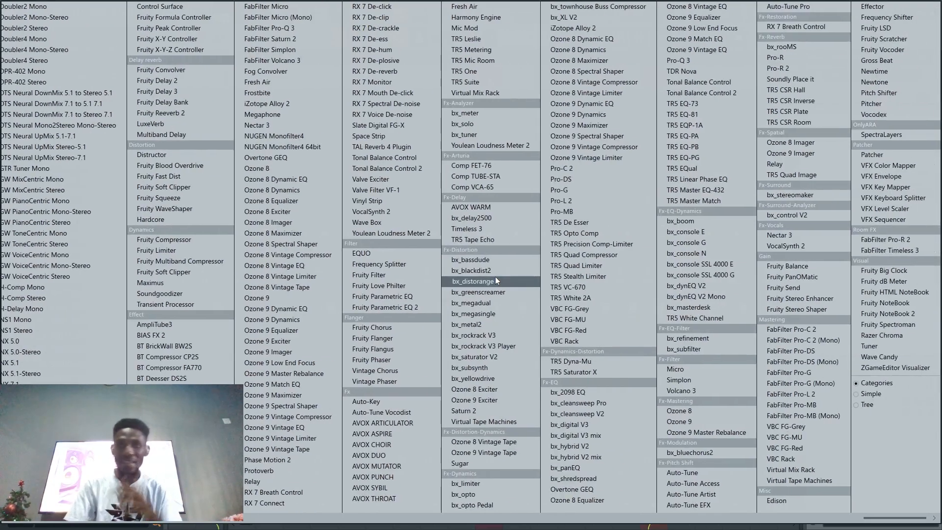
click(878, 241)
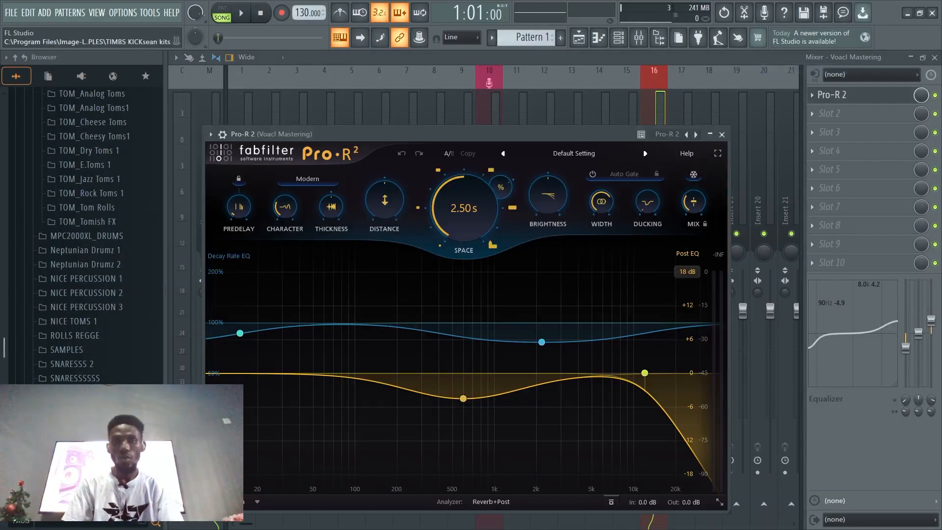
drag(406, 142, 424, 106)
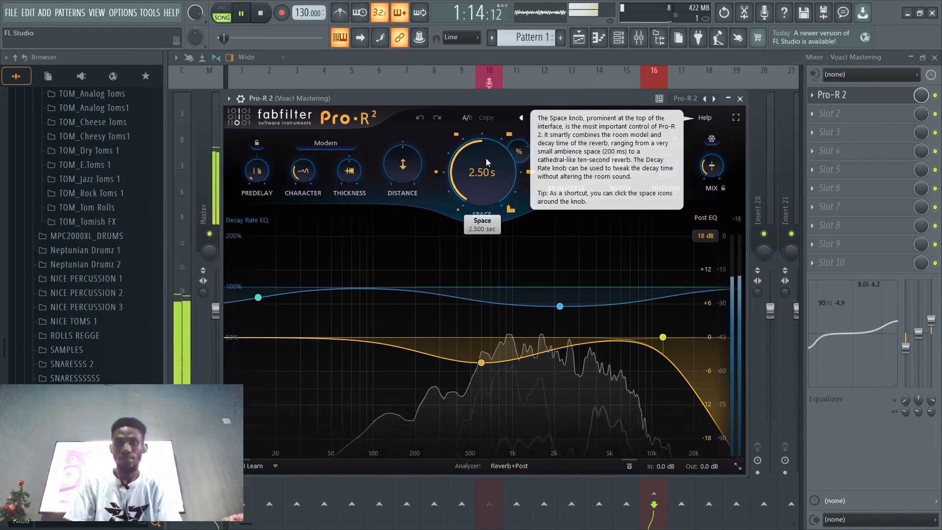
Set Pro-R 2's space to 2.58 s and mix to 66.9%, reduce the Post EQ's lows and highs, and close the plugin.
drag(486, 158, 480, 144)
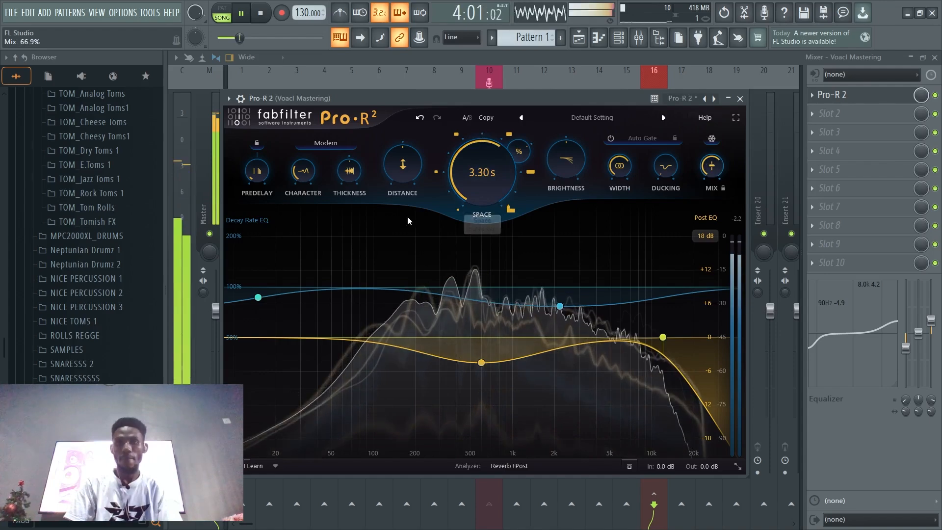
drag(467, 177, 466, 186)
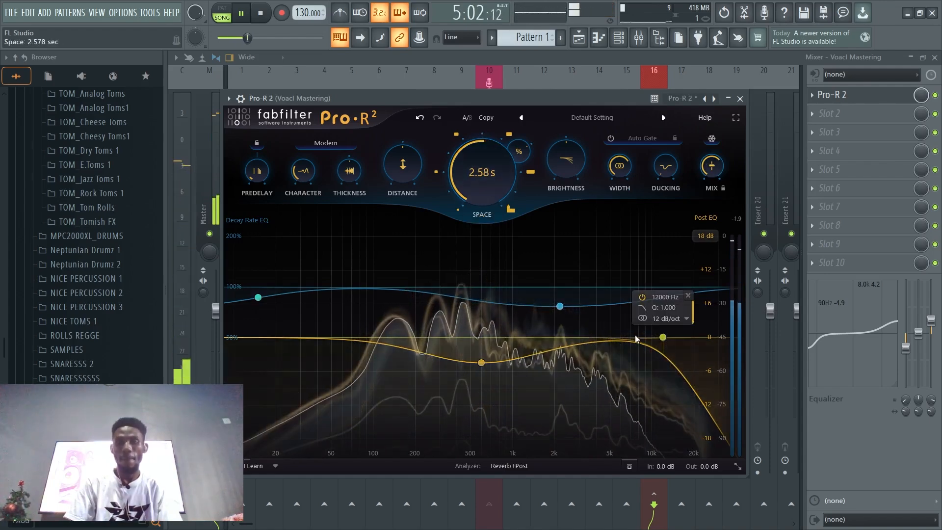
drag(664, 337, 655, 343)
drag(240, 339, 253, 359)
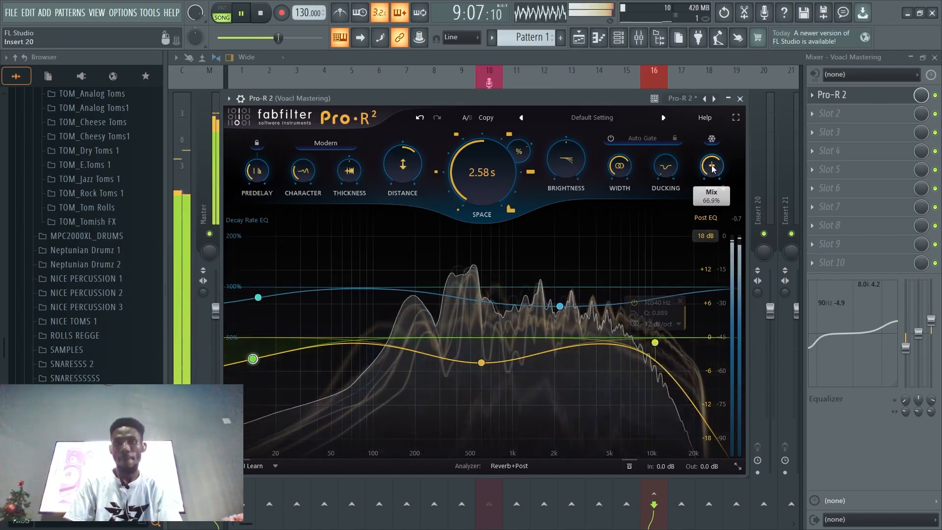
click(740, 98)
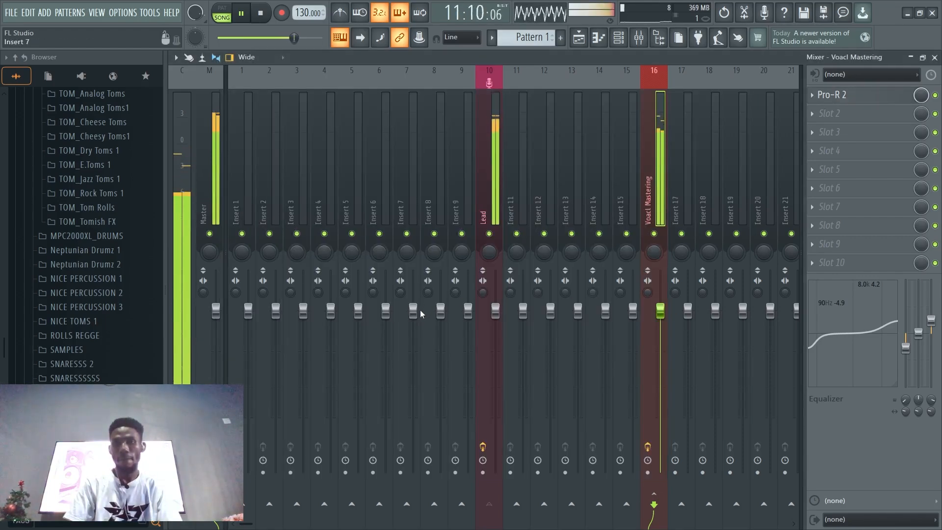
Try lowering the Lead track's volume to 76% (-5.8 dB) during playback, and return to Voacl Mastering with playback stopped.
drag(496, 312, 496, 349)
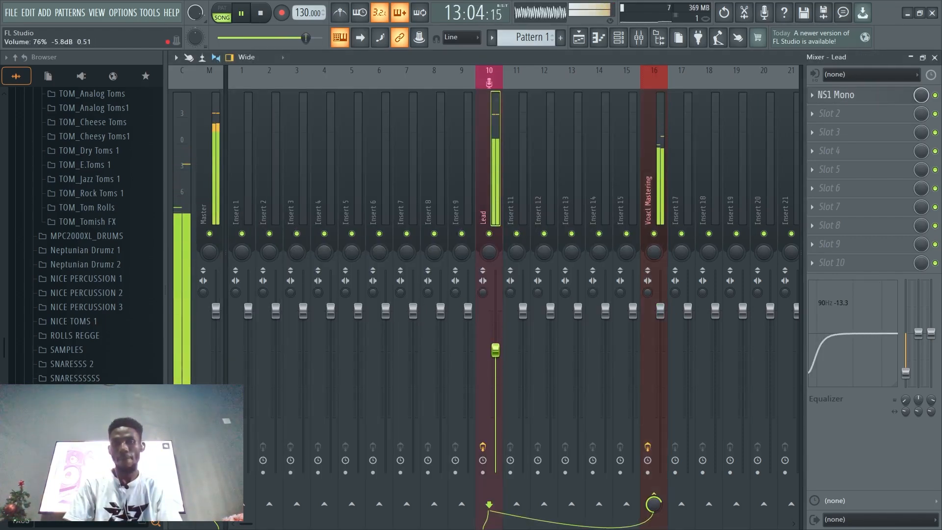
click(652, 198)
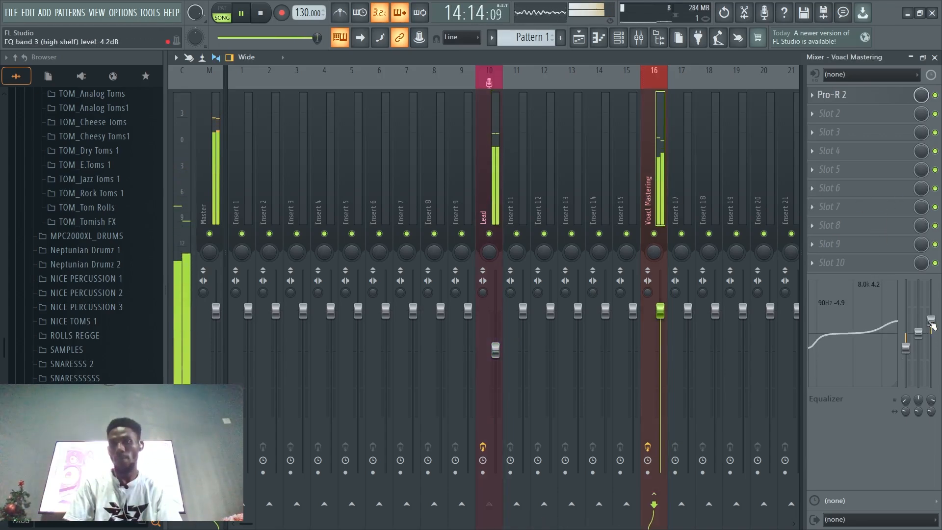
key(space)
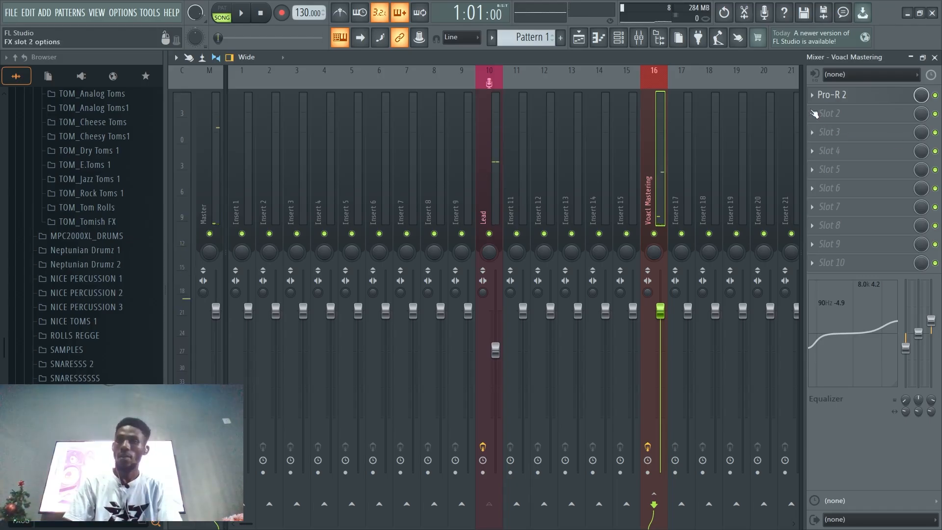
Load Pro-C 2 into Slot 2 of Voacl Mastering, lower its threshold, slow its attack and set the dry gain to -7.85 dB.
click(814, 113)
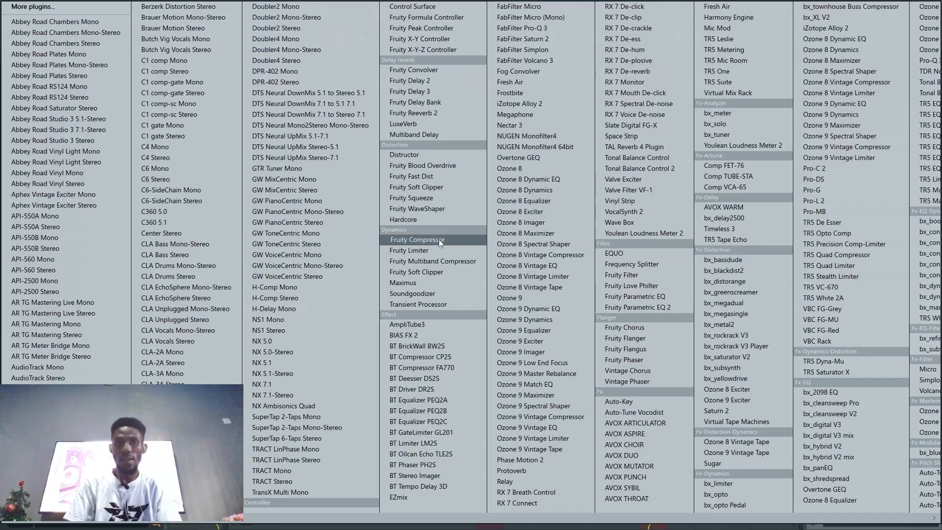
click(866, 169)
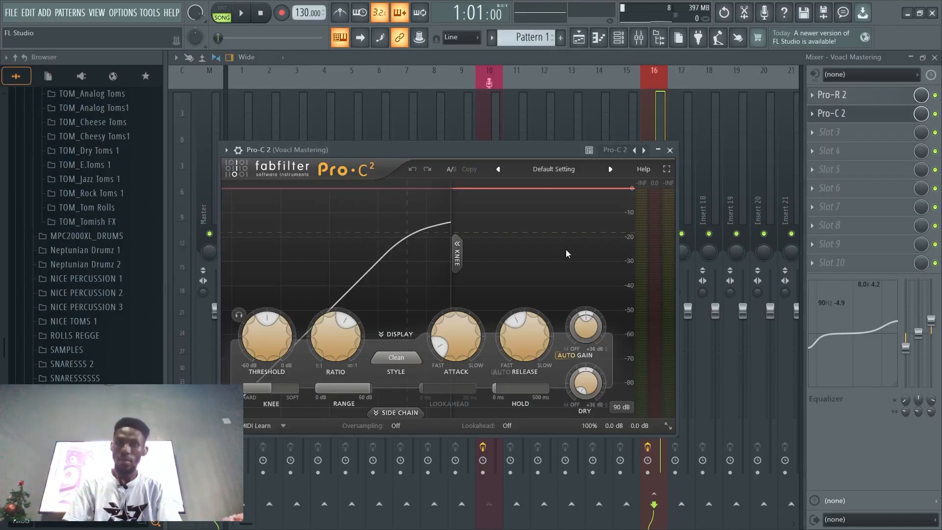
drag(267, 336, 267, 343)
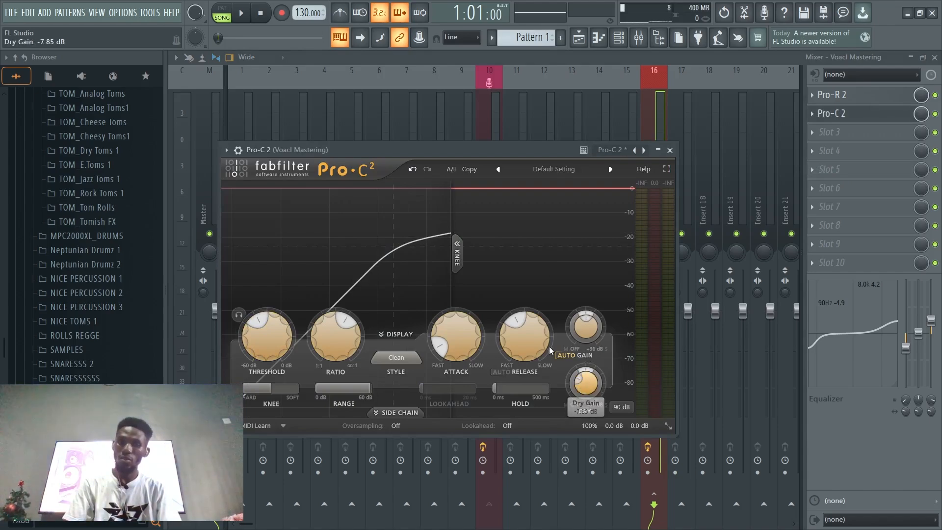
drag(434, 354, 428, 318)
key(space)
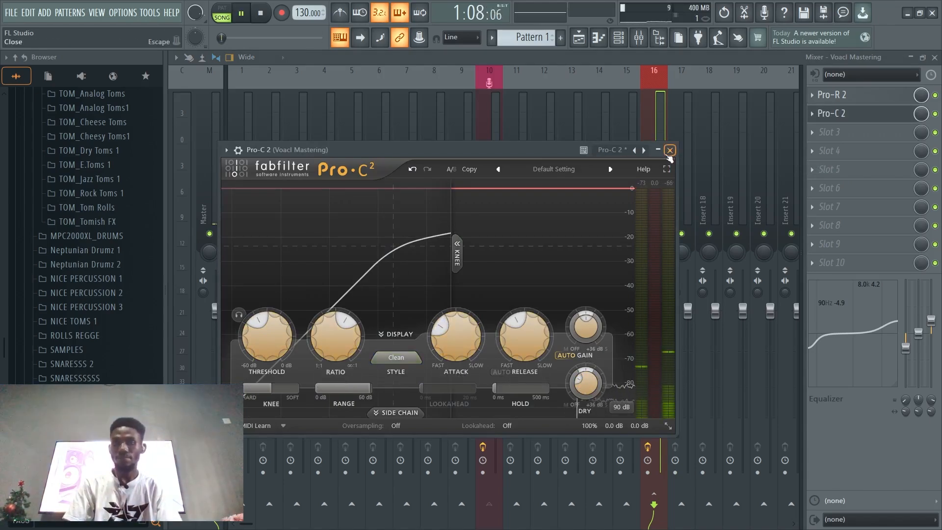
click(670, 150)
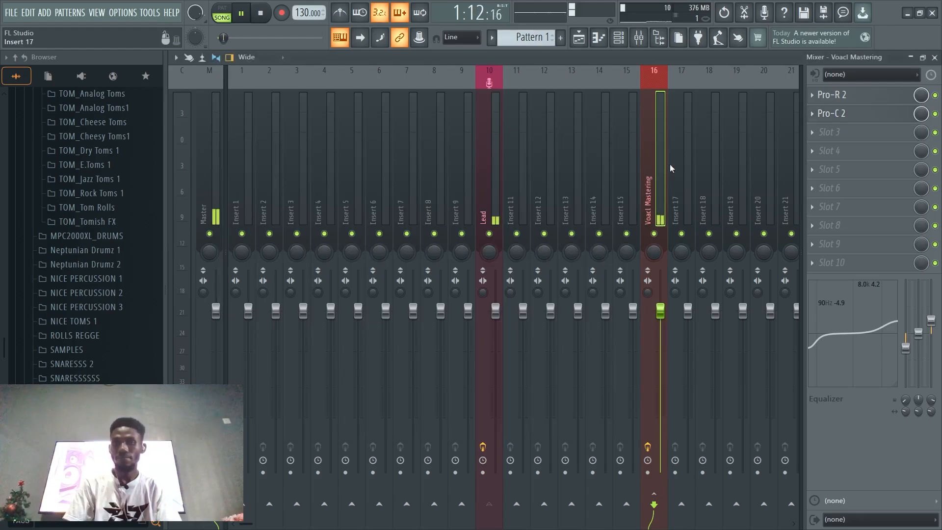
Load the Pro-Q 3 equalizer into the third effect slot of Voacl Mastering and move its window higher.
click(822, 150)
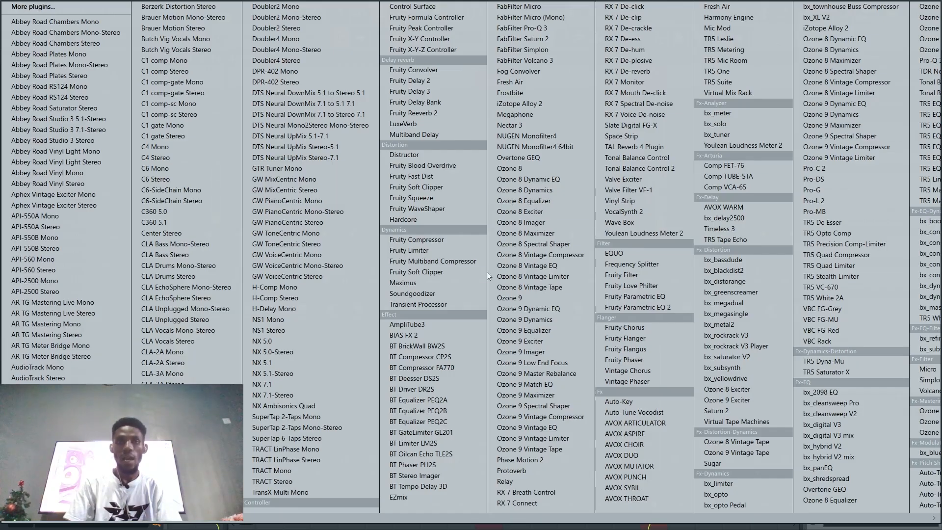
scroll(443, 276, down, 4)
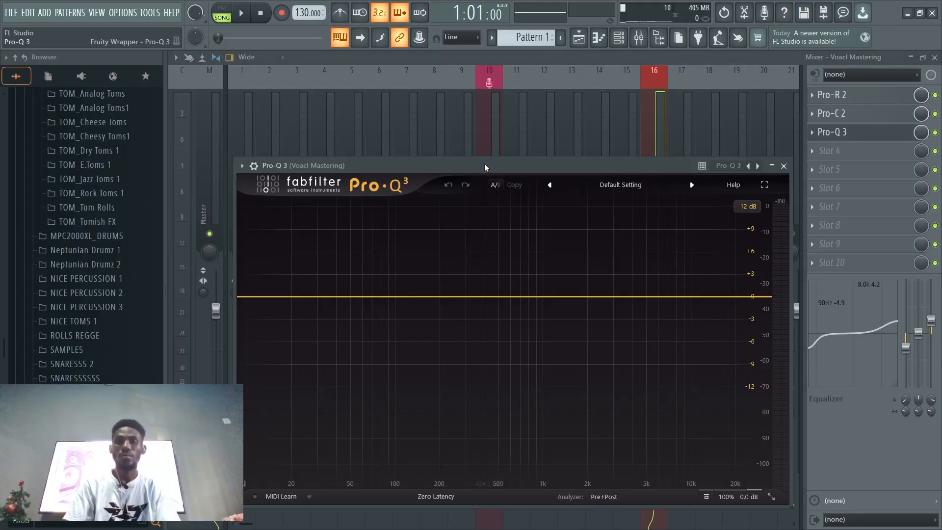
drag(484, 164, 460, 101)
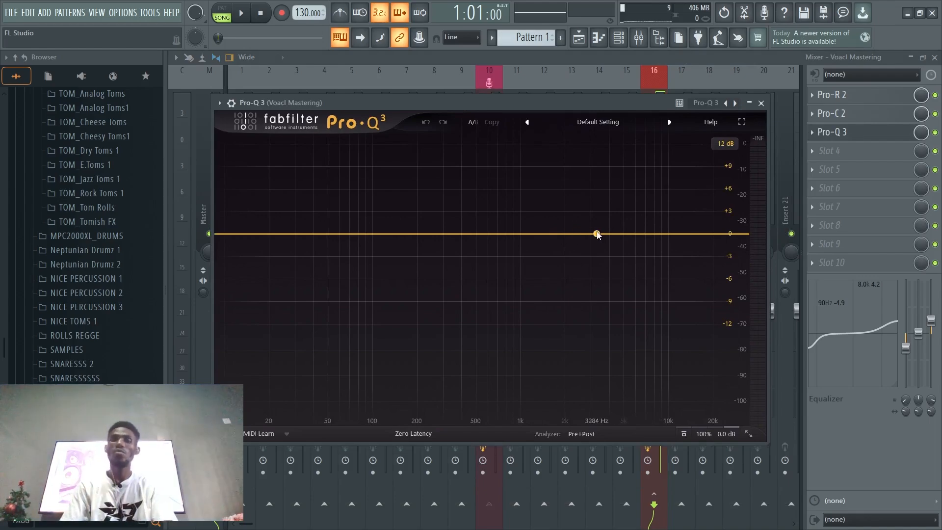
Add a bell cut of about 2 dB near 340 Hz in Pro-Q 3 while auditioning the vocal.
key(space)
drag(585, 234, 451, 251)
scroll(566, 220, up, 3)
key(space)
scroll(451, 243, up, 1)
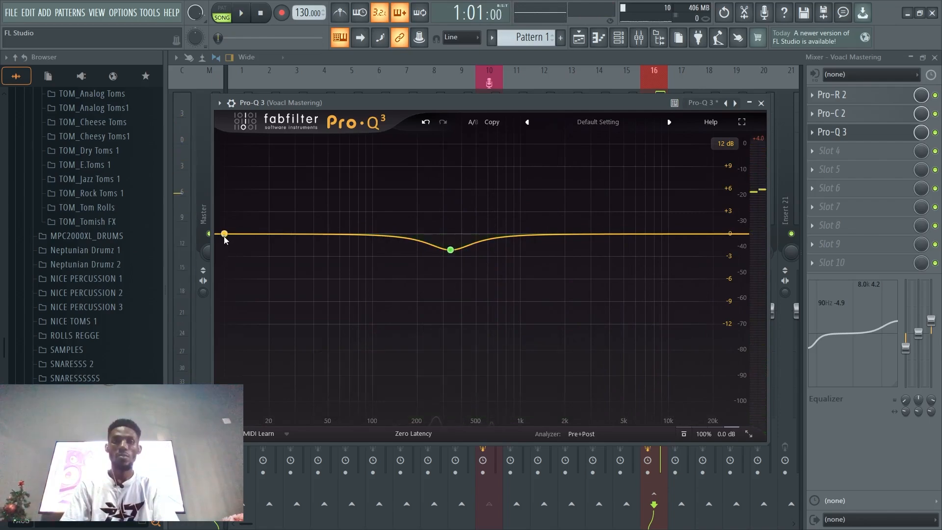
Add a Pro-Q 3 band at the low end, change it to a low cut and place it at about 27 Hz.
drag(220, 233, 239, 258)
mouse_move(226, 295)
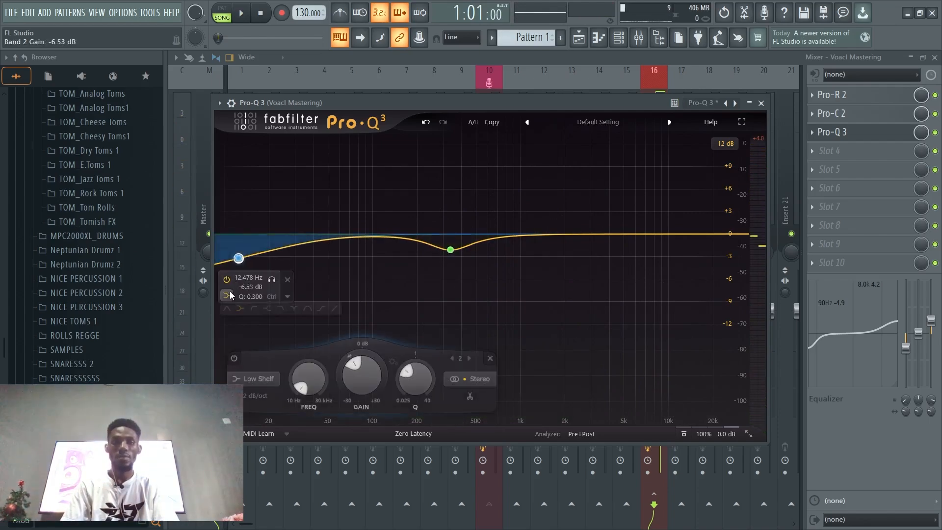
click(255, 309)
scroll(237, 306, up, 5)
drag(238, 307, 288, 314)
Add a narrow bell cut at about 2158 Hz with -1.04 dB gain and a Q of 3.218 in Pro-Q 3.
key(space)
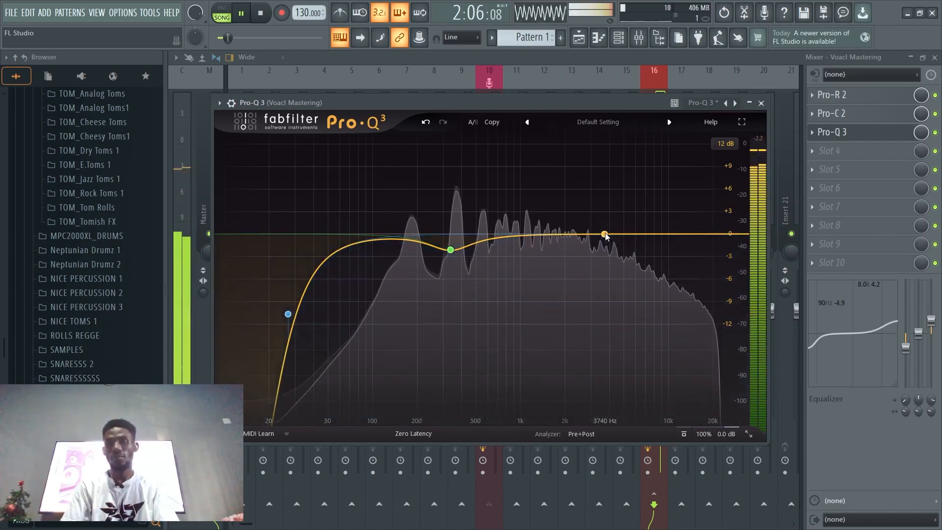
key(space)
drag(605, 235, 569, 242)
scroll(603, 210, up, 5)
Add a +3.20 dB high shelf at 12117 Hz, deepen the upper-mid bell cut, and close Pro-Q 3 with playback stopped.
key(space)
drag(693, 234, 682, 215)
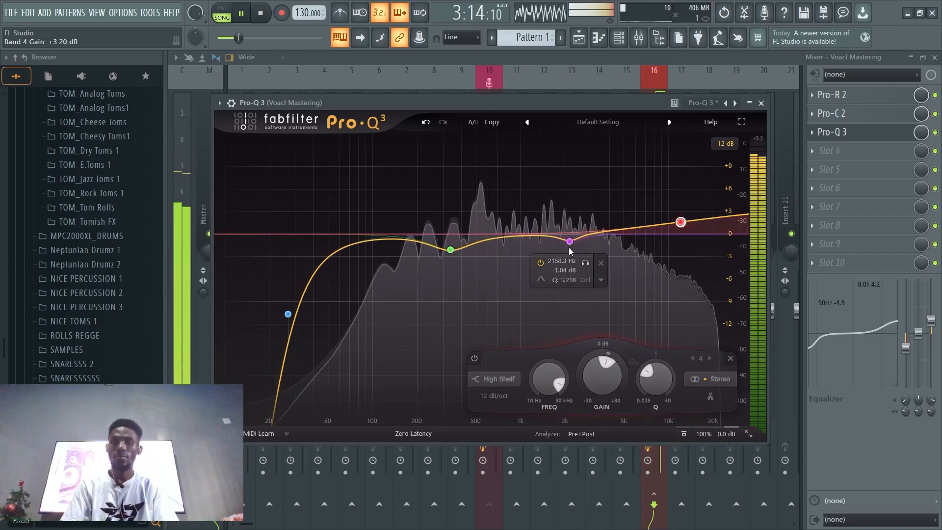
drag(570, 242, 574, 247)
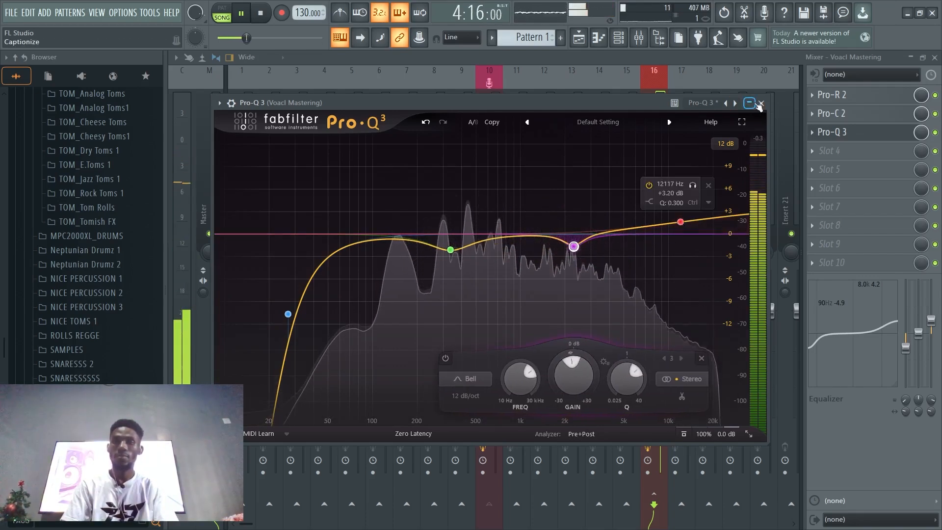
click(759, 103)
key(space)
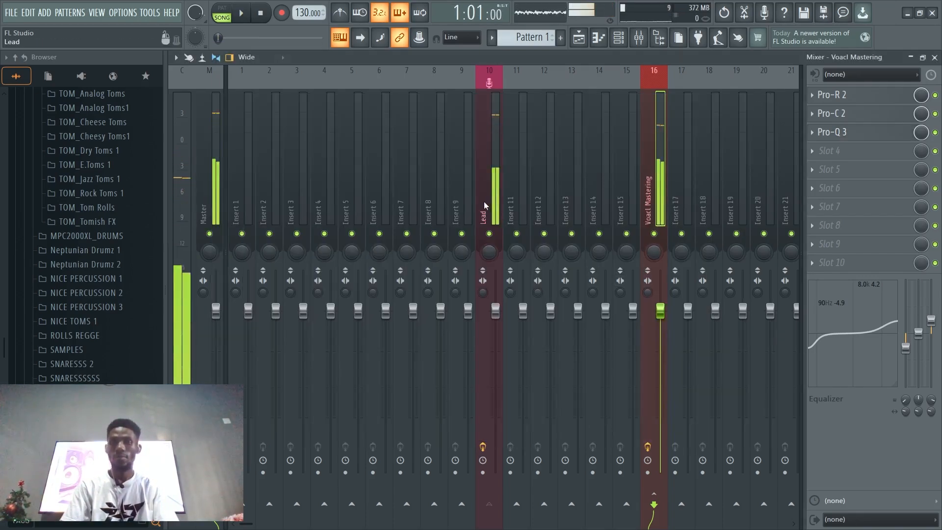
Load Fruity Delay 3 into Slot 4 of Voacl Mastering, lower its feedback level and set the output wet to 33.9%.
click(816, 155)
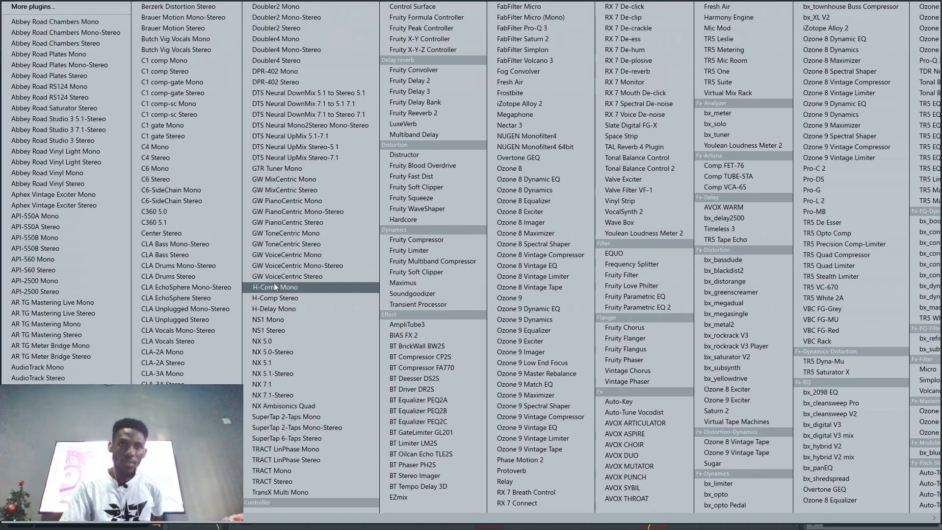
click(409, 91)
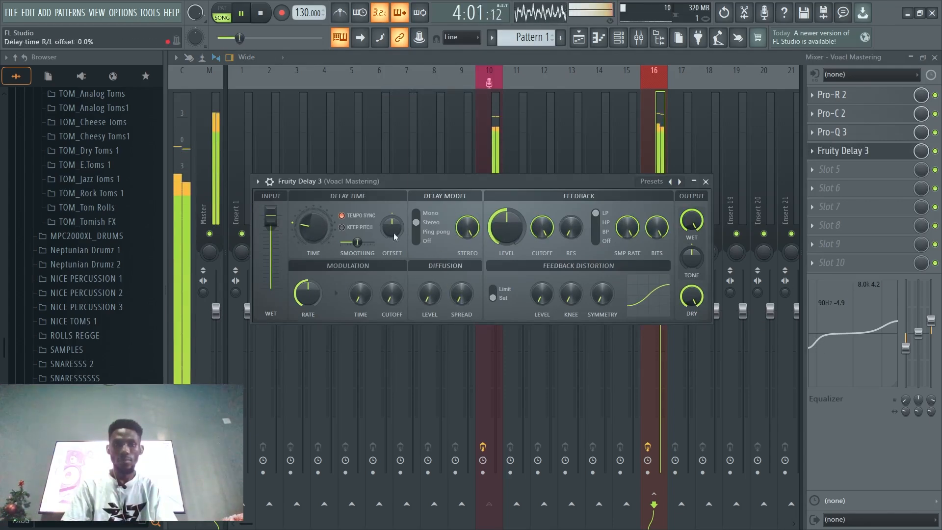
key(space)
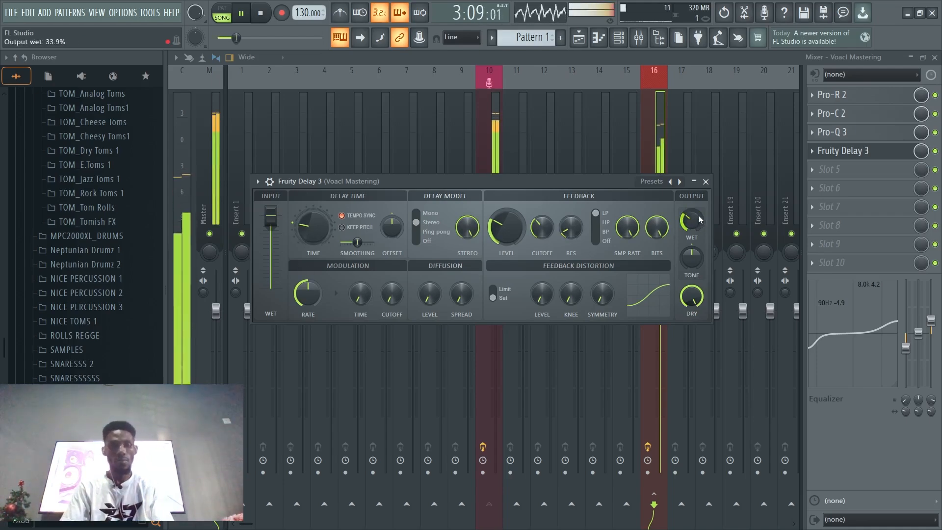
Save the project, close Fruity Delay 3, and select the Lead mixer track with playback stopped.
key(ctrl+s)
click(538, 357)
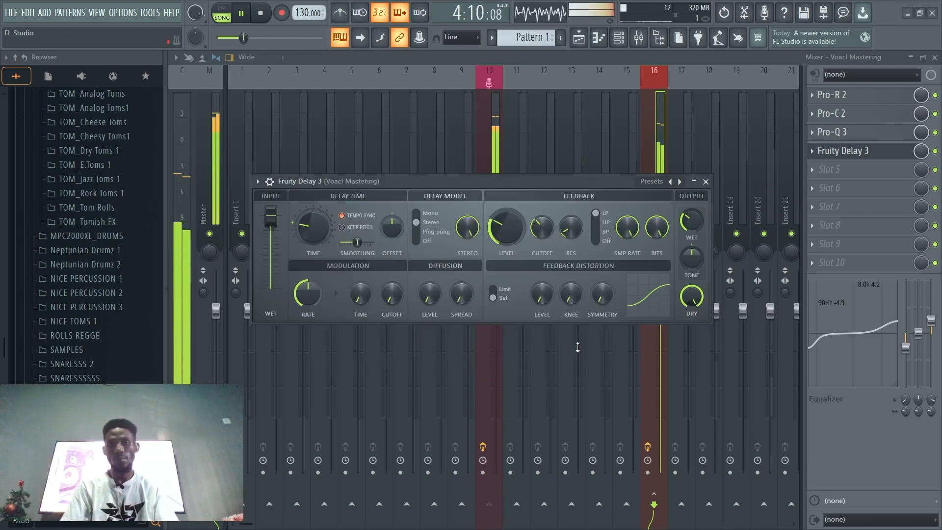
click(705, 182)
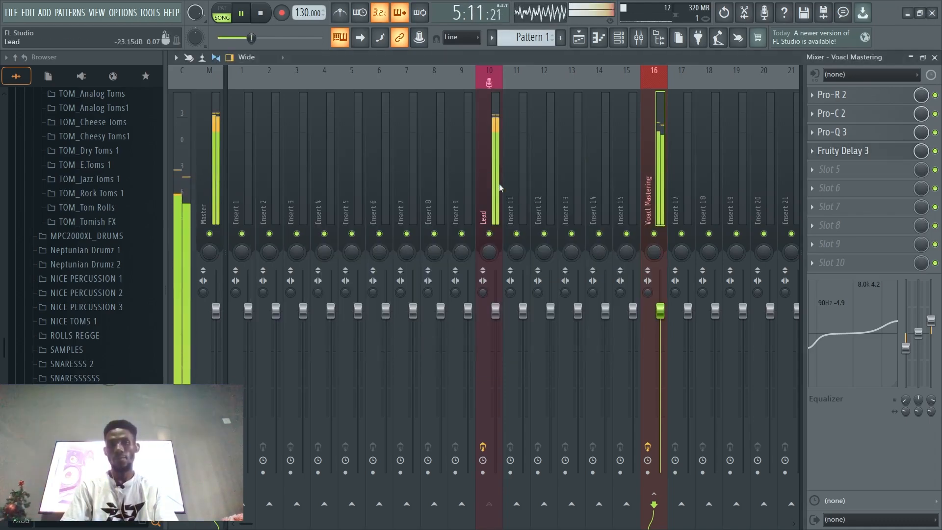
key(space)
click(484, 169)
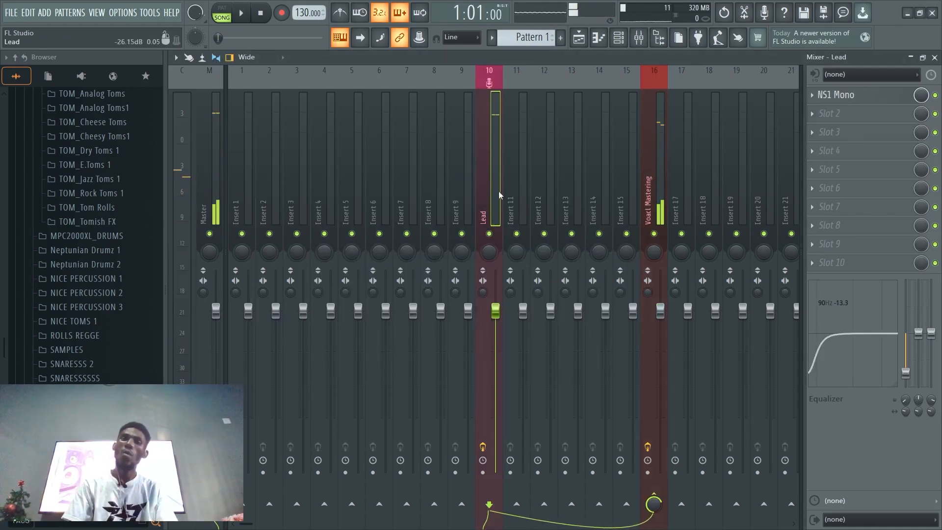